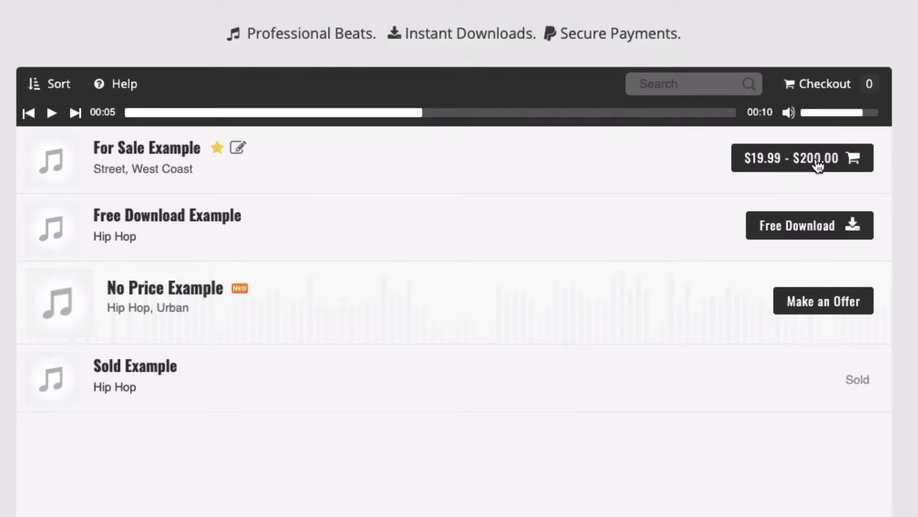
Add For Sale Example's Premium license ($100.00) to the cart
click(813, 159)
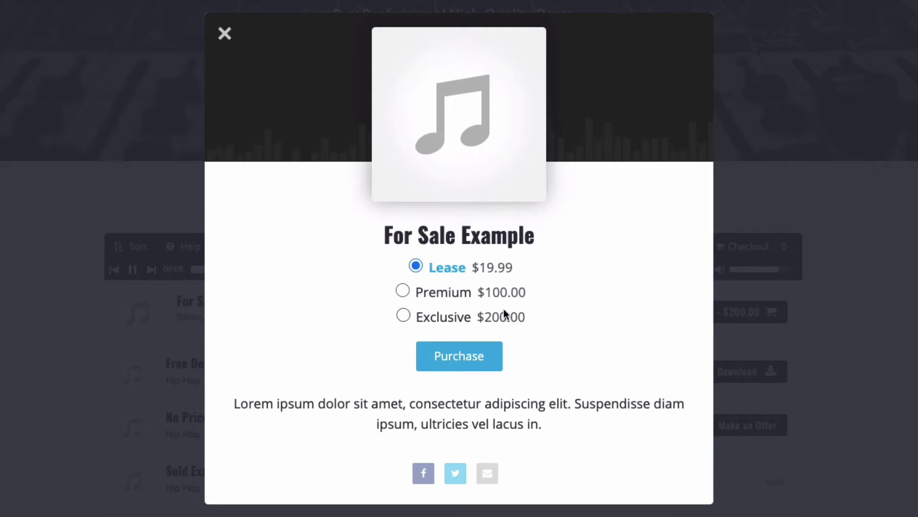
click(446, 292)
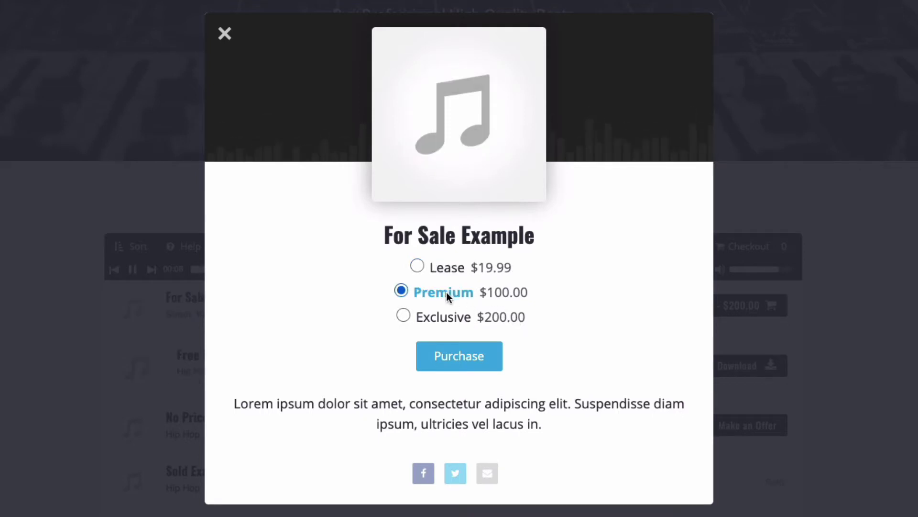
click(472, 357)
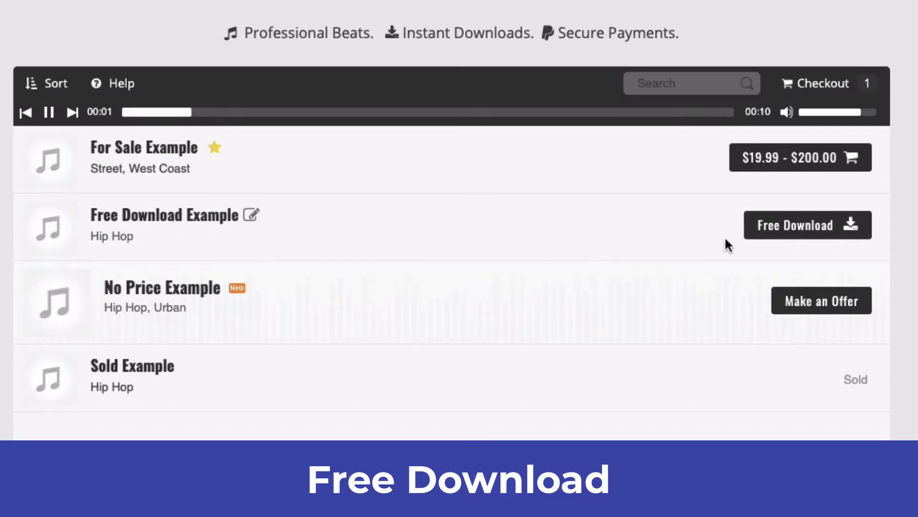
Open the Free Download Example beat's download details and scroll the store
click(820, 226)
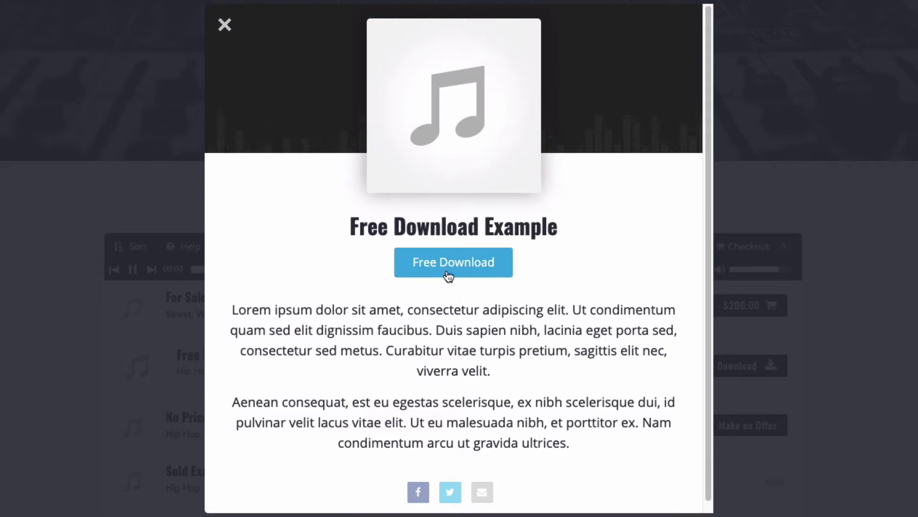
scroll(476, 266, down, 1)
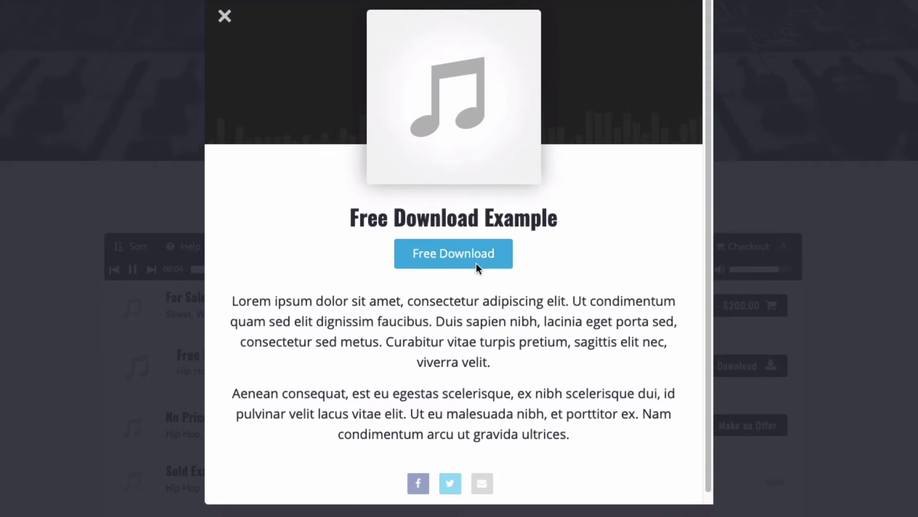
scroll(476, 266, down, 1)
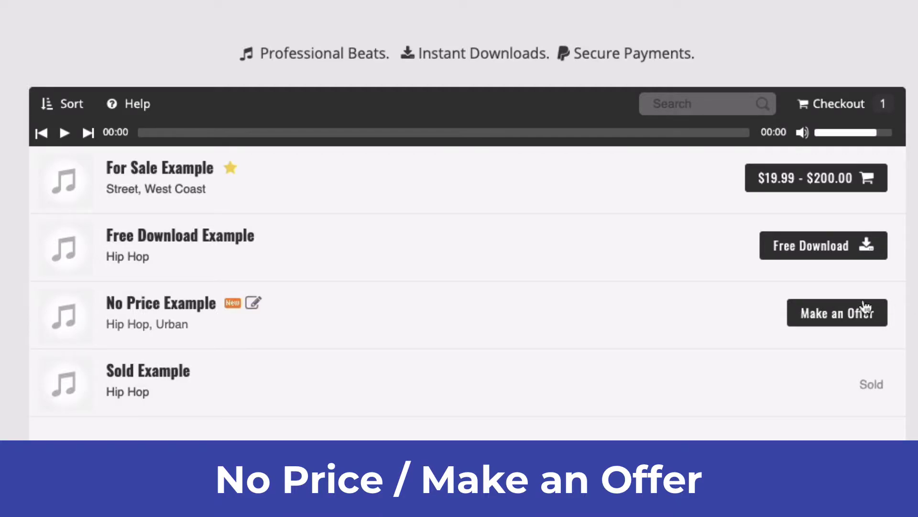
Open the Make an Offer form for the No Price Example beat
click(854, 314)
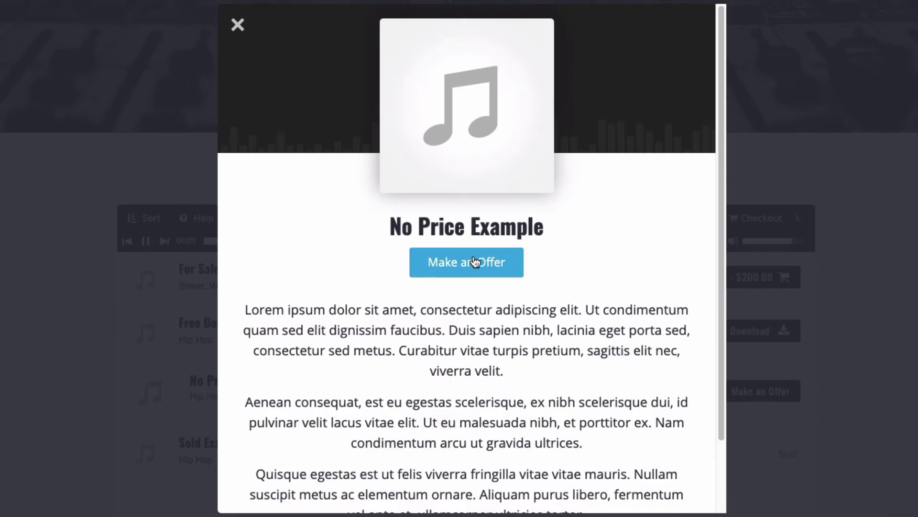
click(475, 262)
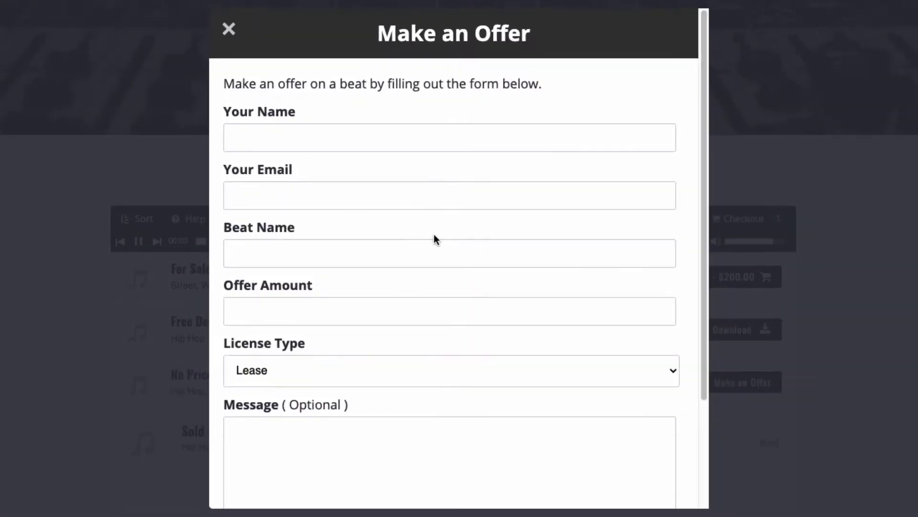
scroll(435, 234, down, 3)
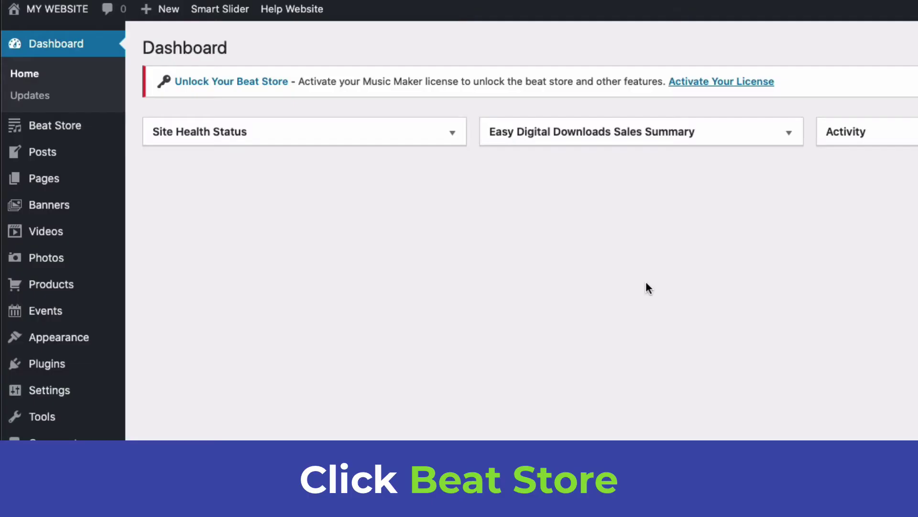
Bulk-edit all five beats in Beat Store > All Beats to Draft status
mouse_move(50, 127)
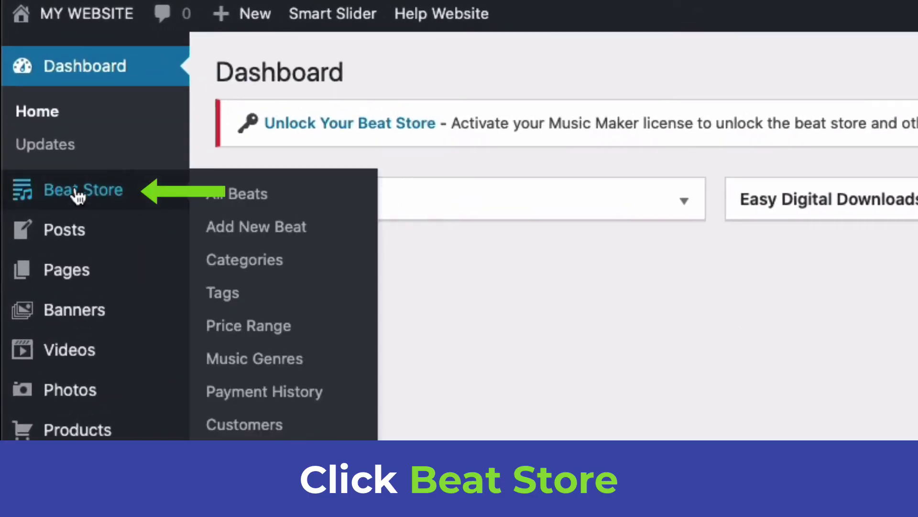
click(78, 195)
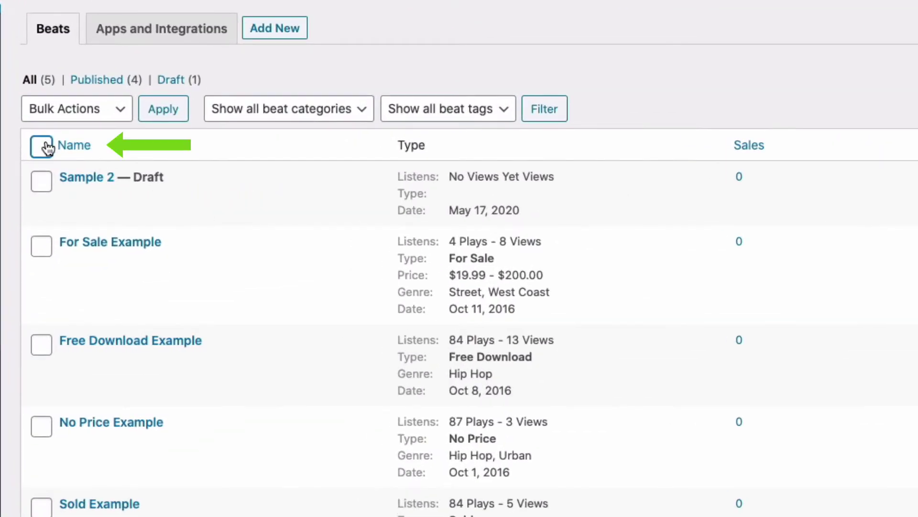
click(99, 124)
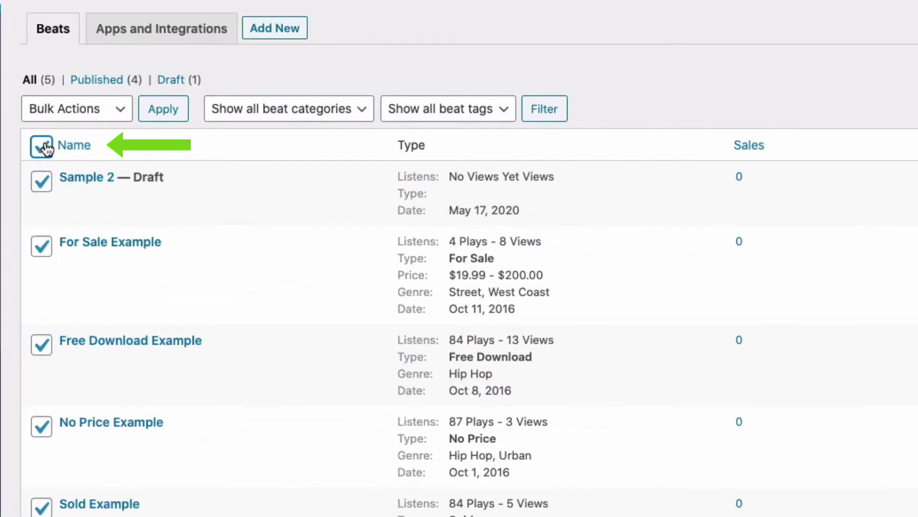
click(45, 108)
click(62, 126)
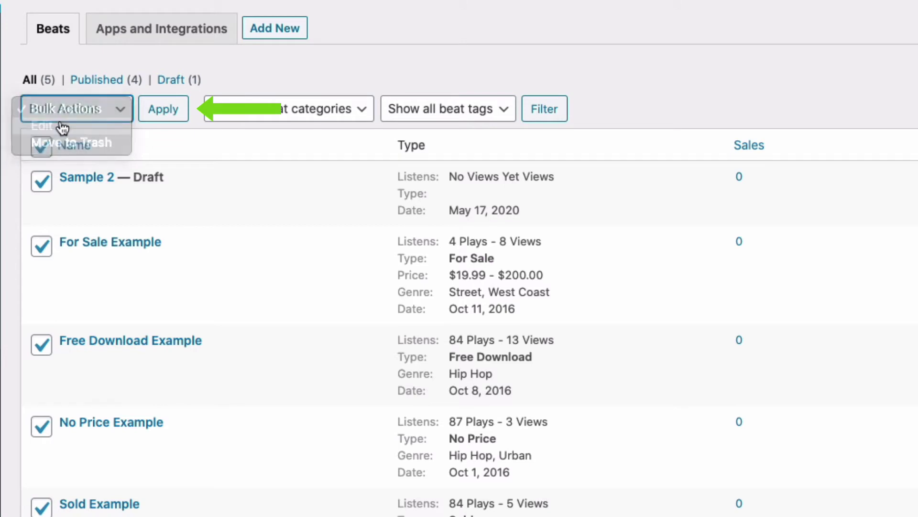
click(168, 111)
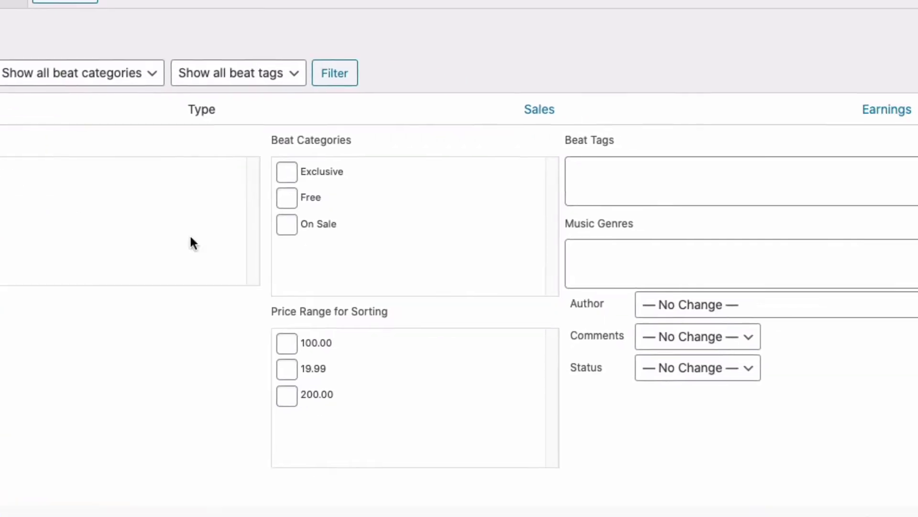
click(711, 377)
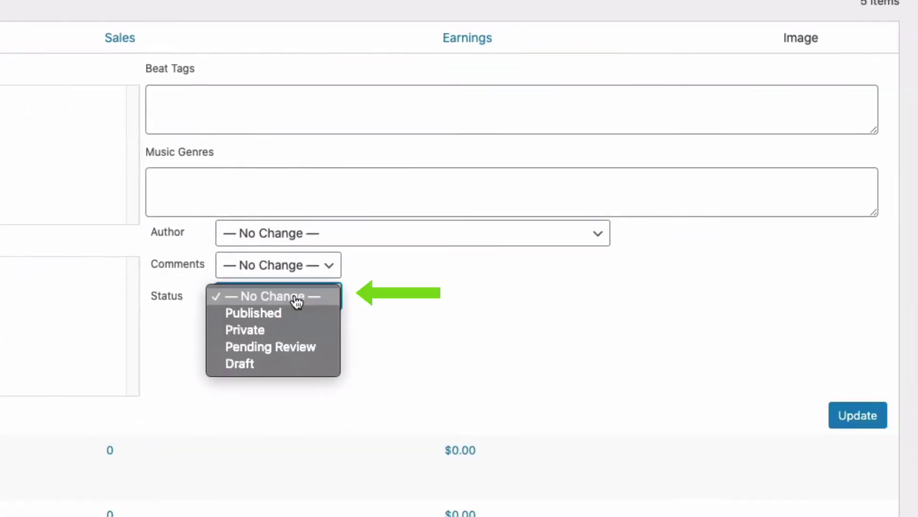
click(289, 368)
click(872, 415)
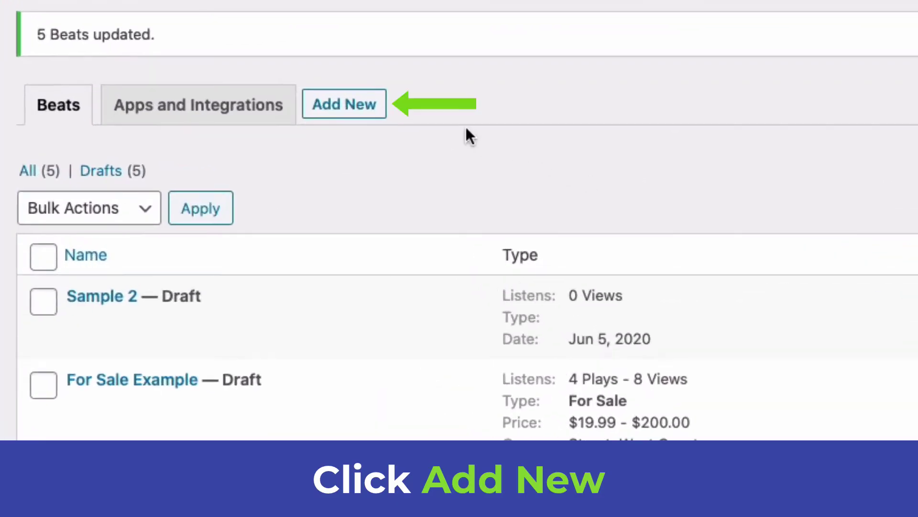
Add a new beat named 'Beat 1', leaving Beat Type as For Sale
click(358, 106)
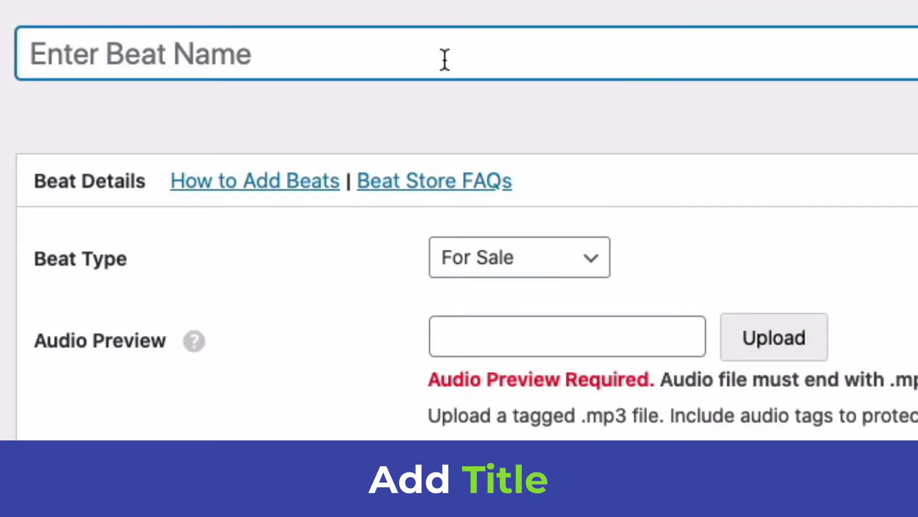
text(Beat 1)
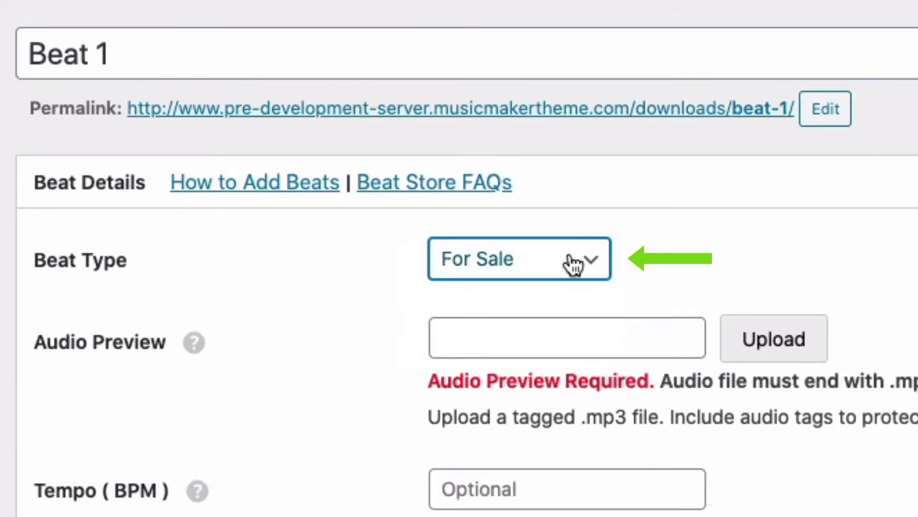
click(573, 265)
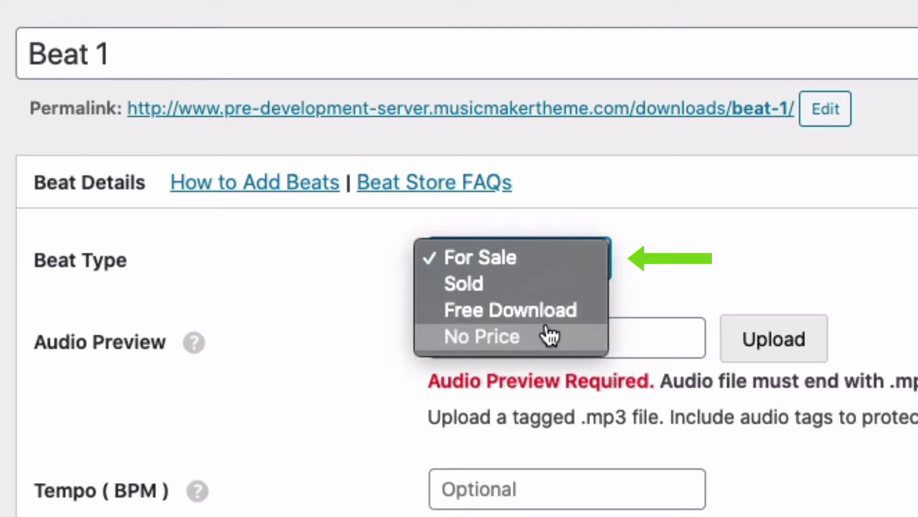
click(557, 265)
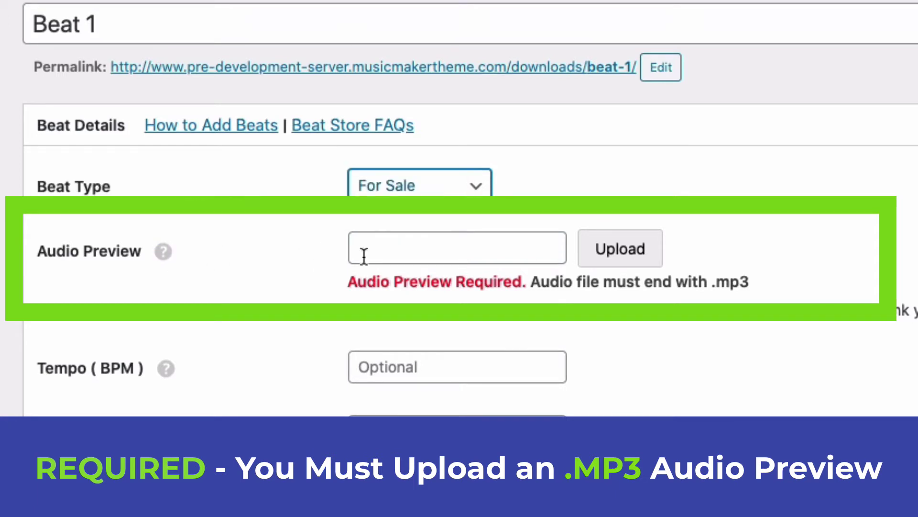
Upload beat1.mp3 and insert its file URL as Beat 1's Audio Preview
click(611, 264)
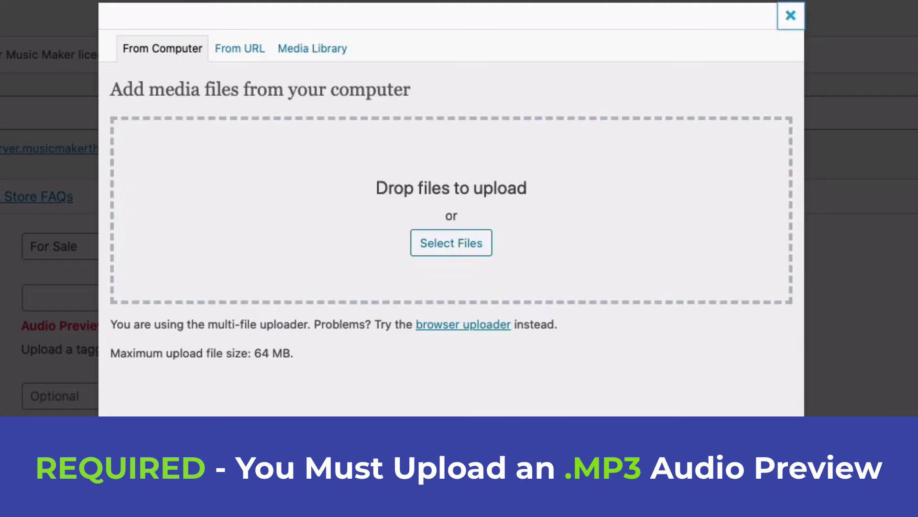
drag(897, 108, 483, 180)
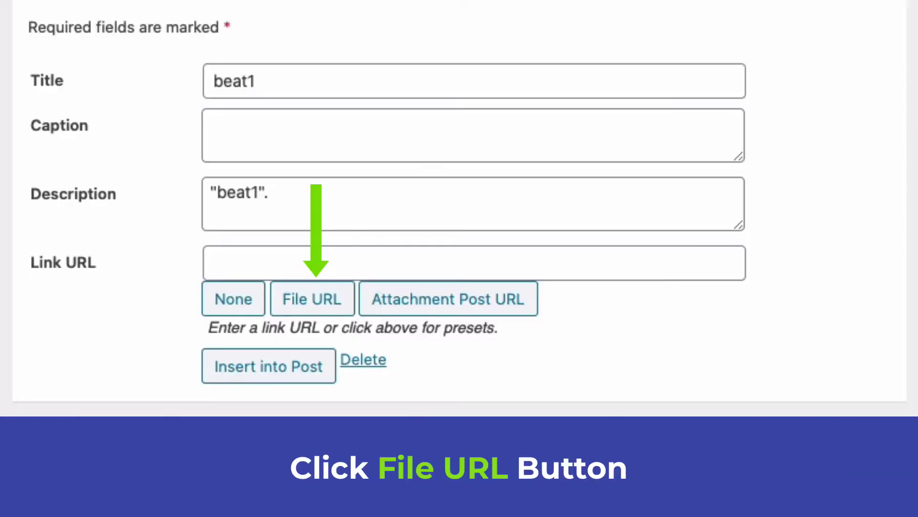
click(322, 293)
drag(283, 261, 827, 279)
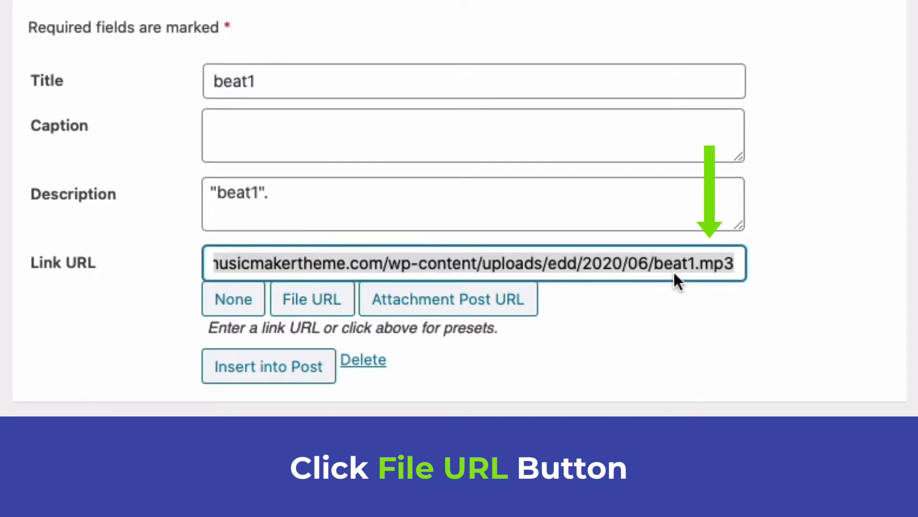
click(229, 373)
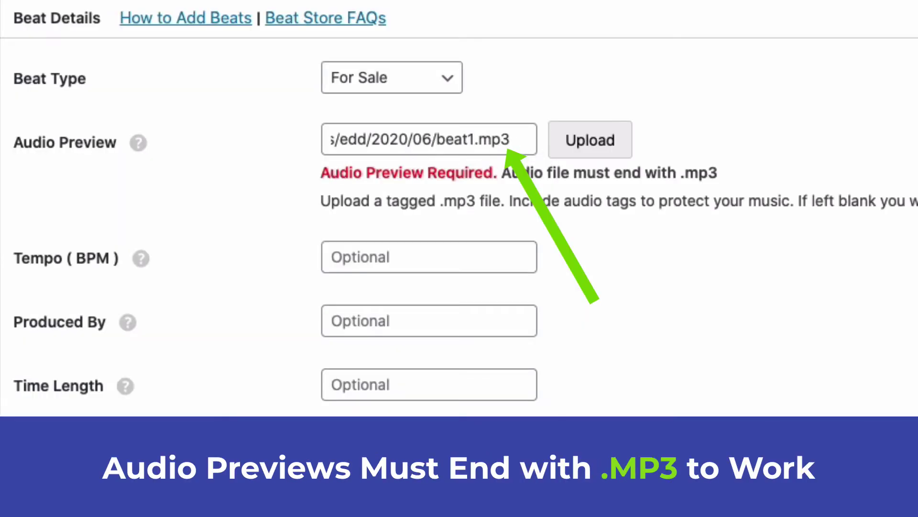
Set tempo 95 BPM, the saved producer, time length 2:52 and the New highlight icon
scroll(830, 334, down, 2)
text(95)
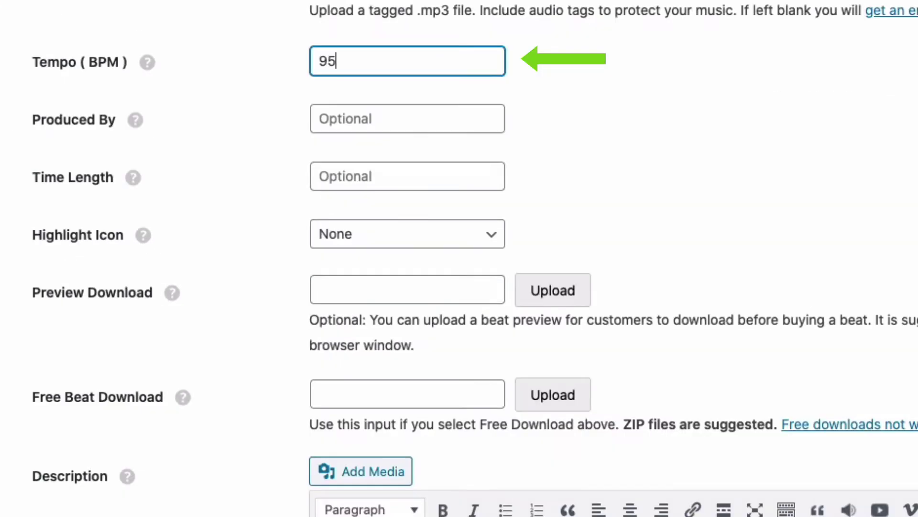
click(370, 119)
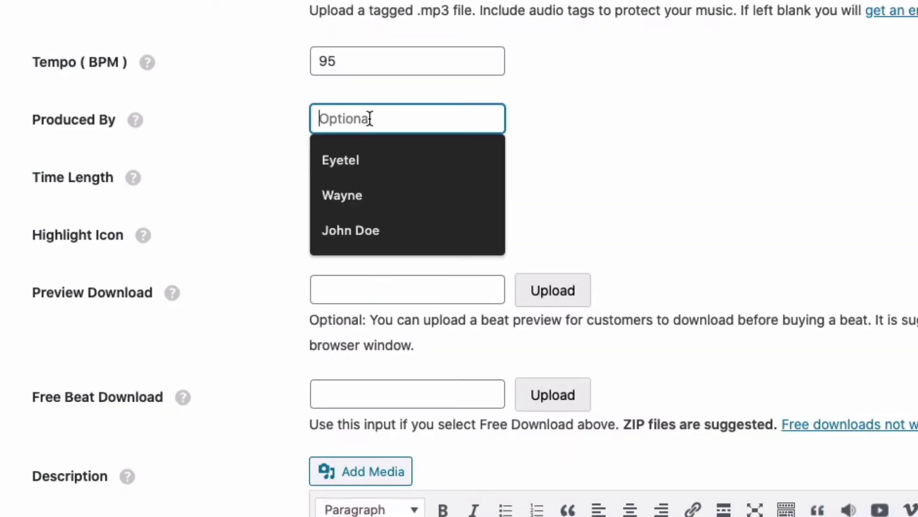
click(344, 230)
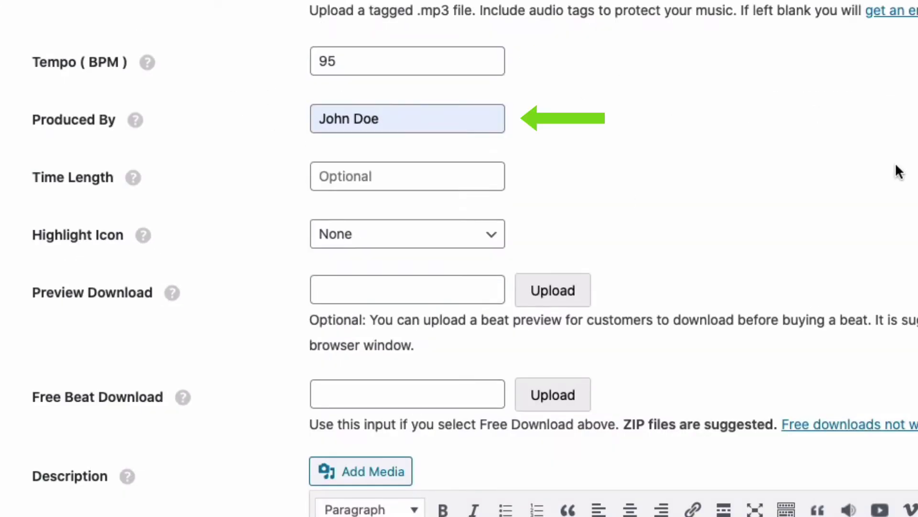
click(421, 180)
text(2)
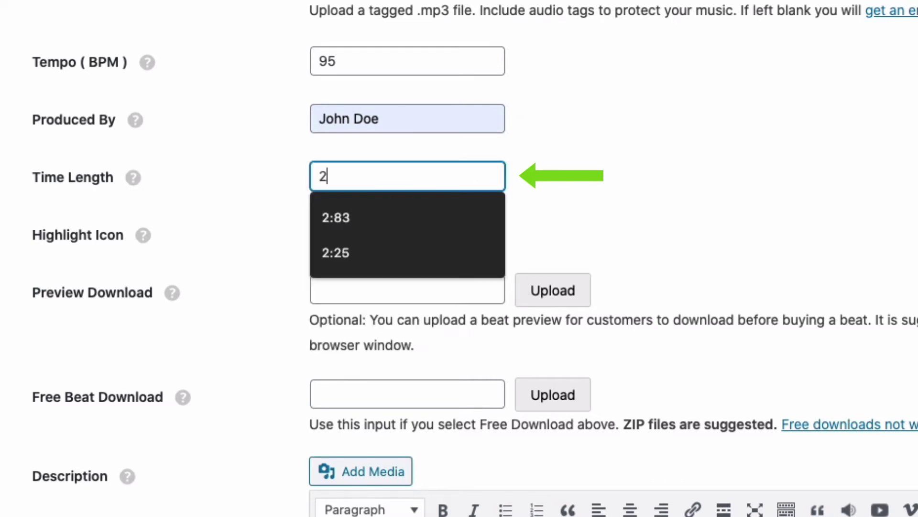
text(:52)
click(388, 243)
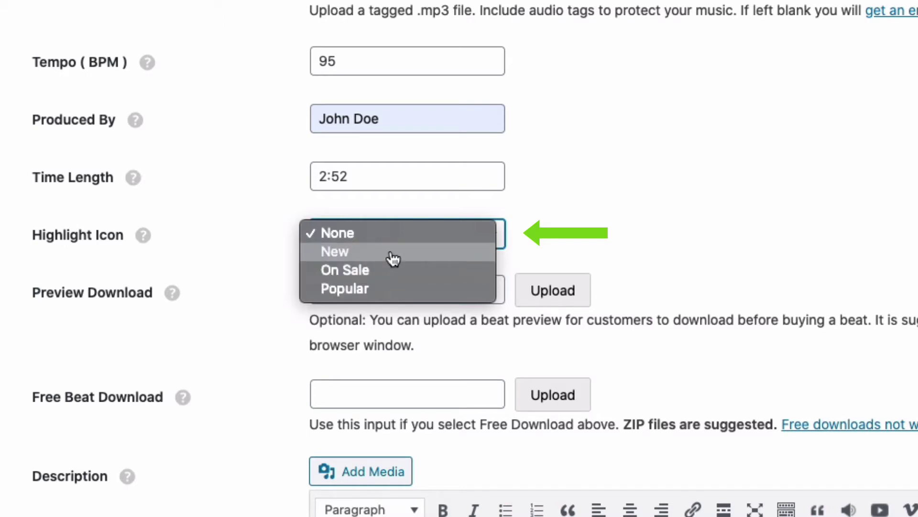
click(390, 252)
Paste Lorem ipsum paragraphs into the beat's Description
click(823, 248)
scroll(709, 169, down, 3)
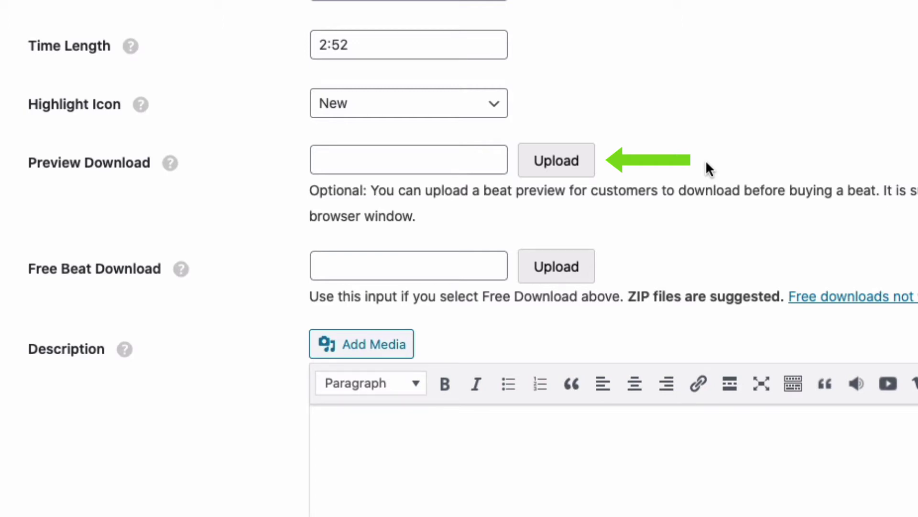
scroll(710, 168, down, 5)
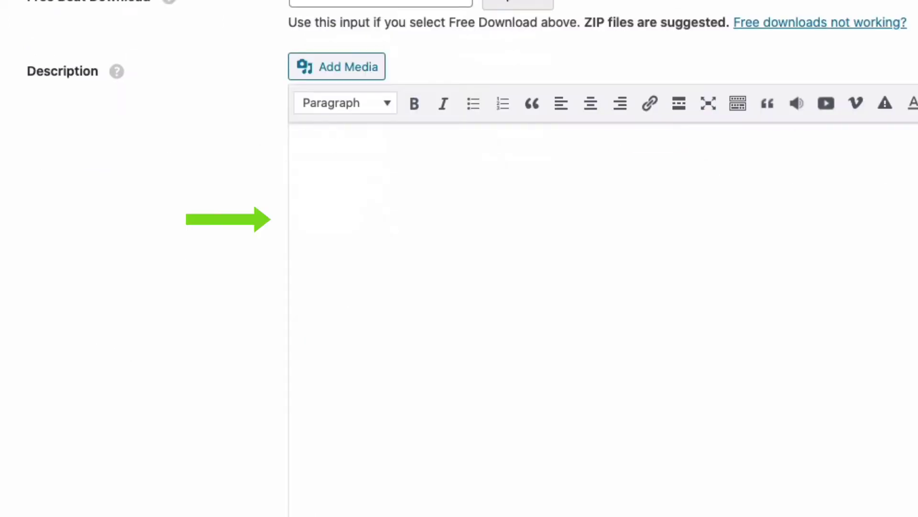
click(498, 187)
text(Lorem ipsum dolor sit amet, consectetuer adipiscing elit. Aenean commodo ligula eget dolor. Aenean massa. Cum sociis natoque penatibus et magnis dis parturient montes, nascetur ridiculus mus.  Donec quam felis, ultricies nec, pellentesque eu, pretium quis, sem. Nulla consequat massa quis enim. Donec pede justo, fringilla vel, aliquet nec, vulputate eget, arcu. In enim justo, rhoncus ut, imperdiet a, venenatis vitae, justo.  Nullam dictum felis eu pede mollis pretium. Integer tincidunt.)
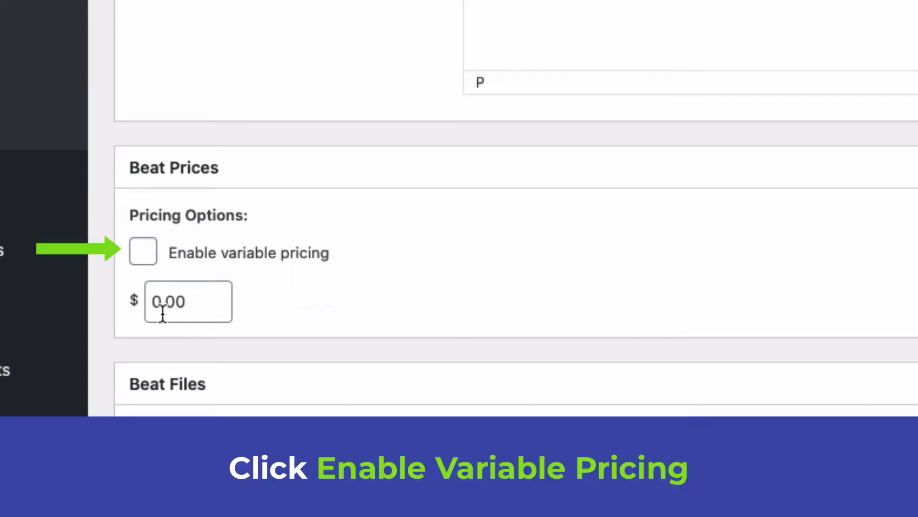
Enable variable pricing with a first option named Lease at 19.99
click(145, 249)
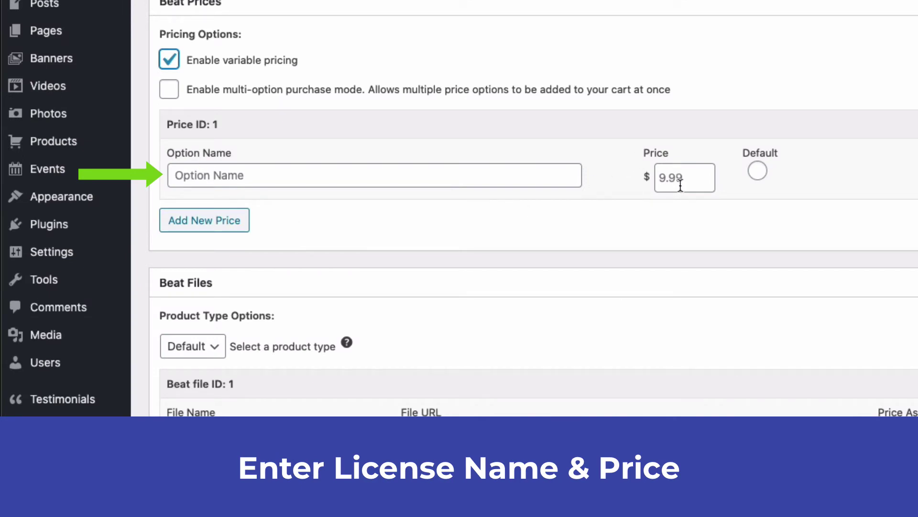
click(423, 173)
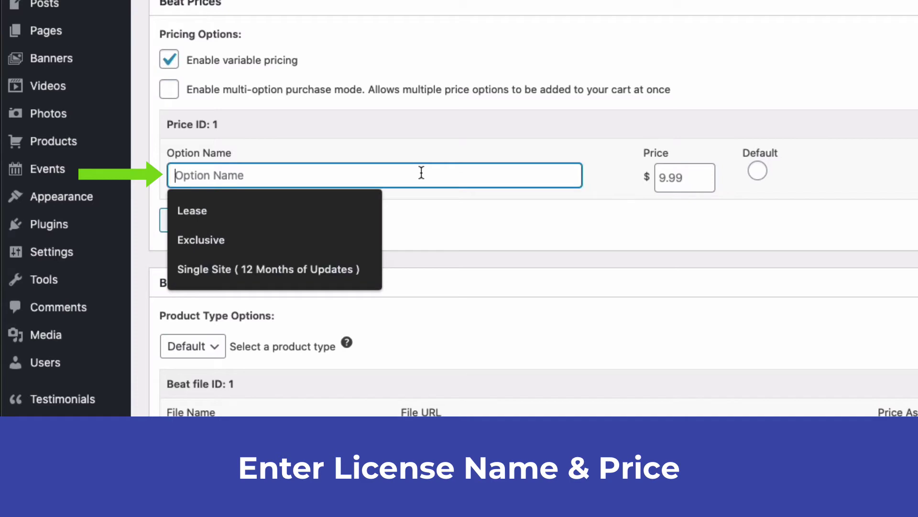
text(Lease)
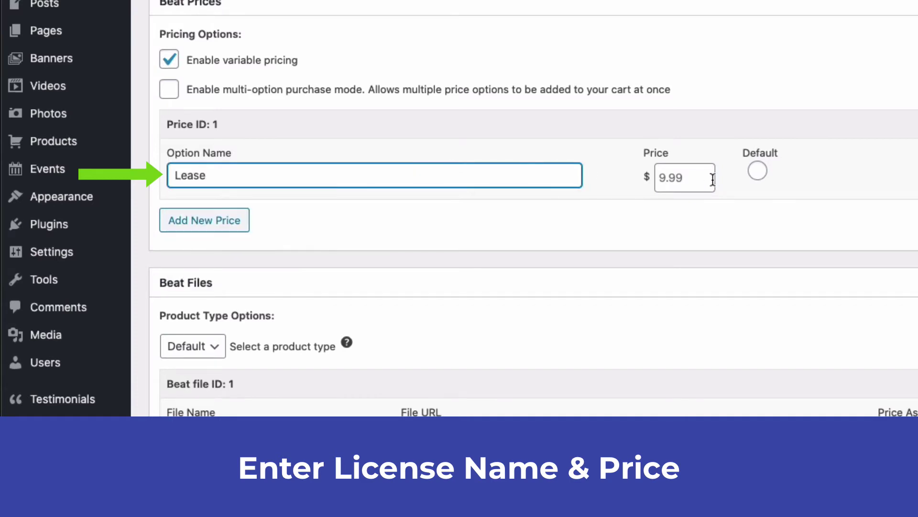
click(695, 176)
text(19.99)
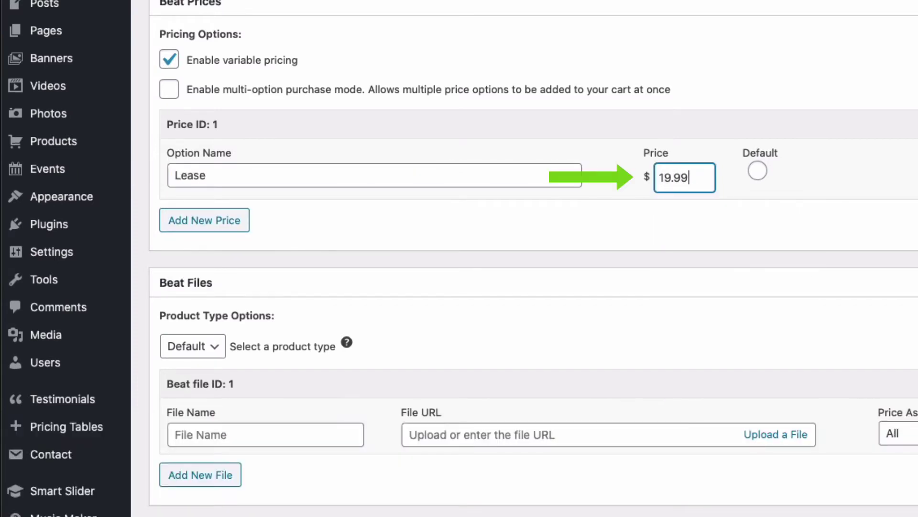
Add a second price option, Premium, at 59.99
click(234, 221)
click(238, 271)
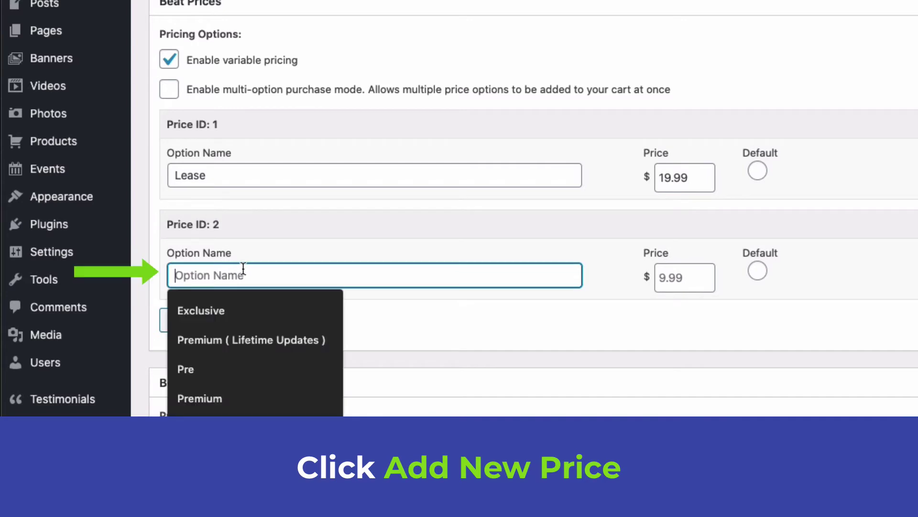
text(Premium)
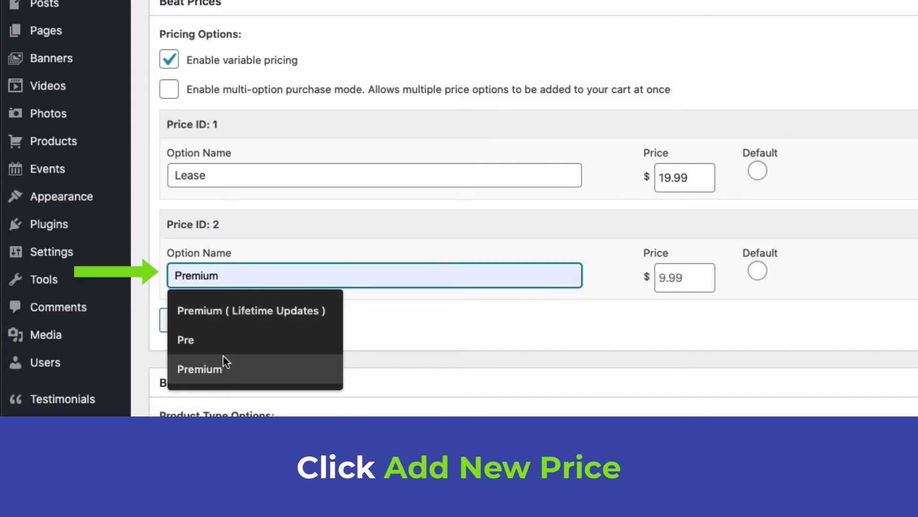
click(226, 369)
click(695, 272)
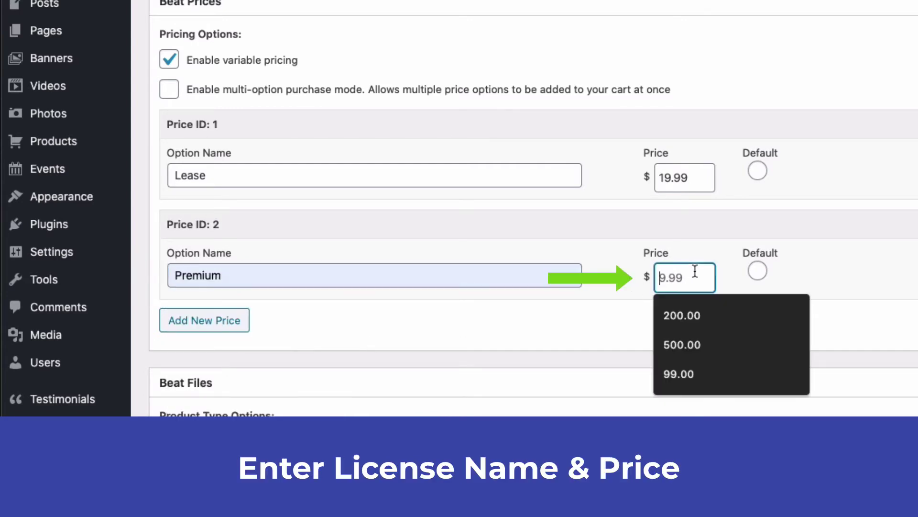
text(59.99)
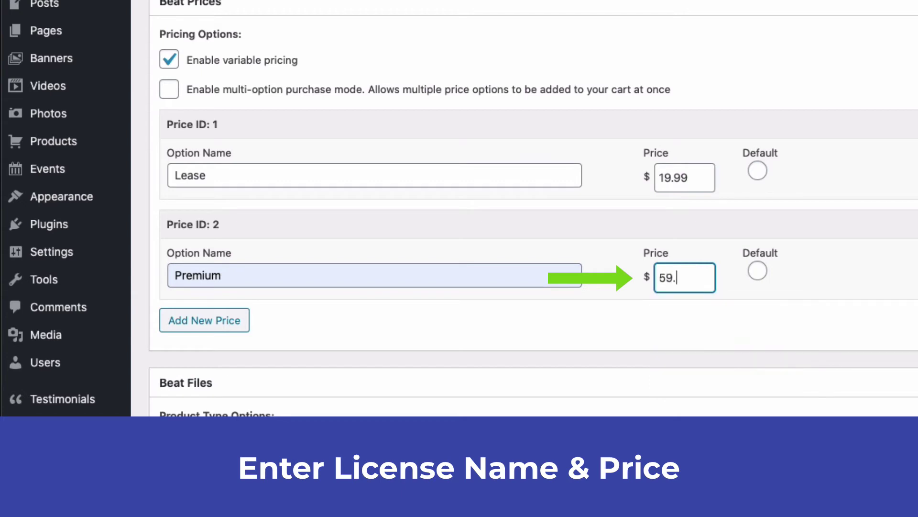
Add a third price option, Exclusice, at 500.00
click(207, 321)
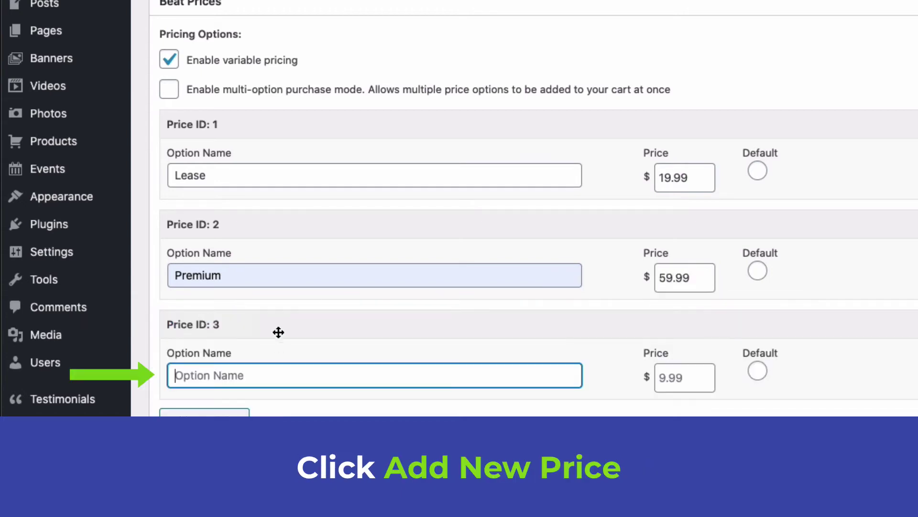
text(Exclusice)
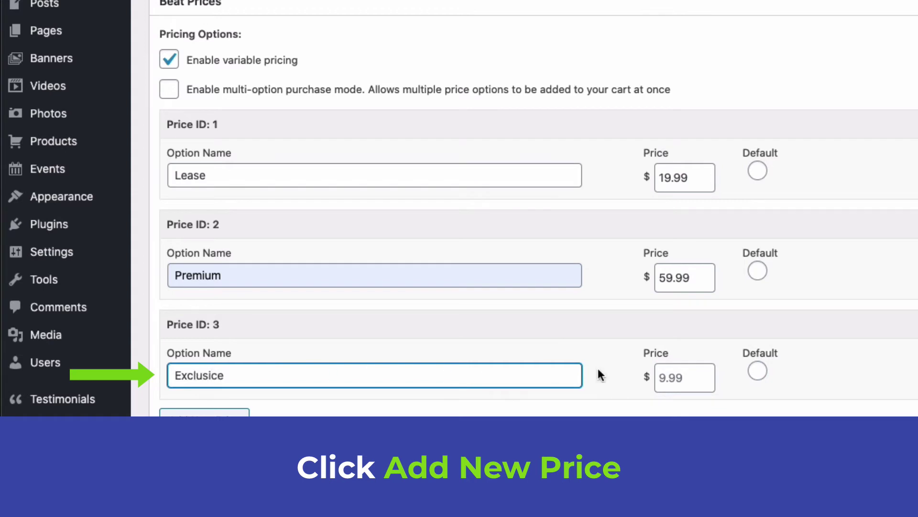
click(701, 372)
text(500.00)
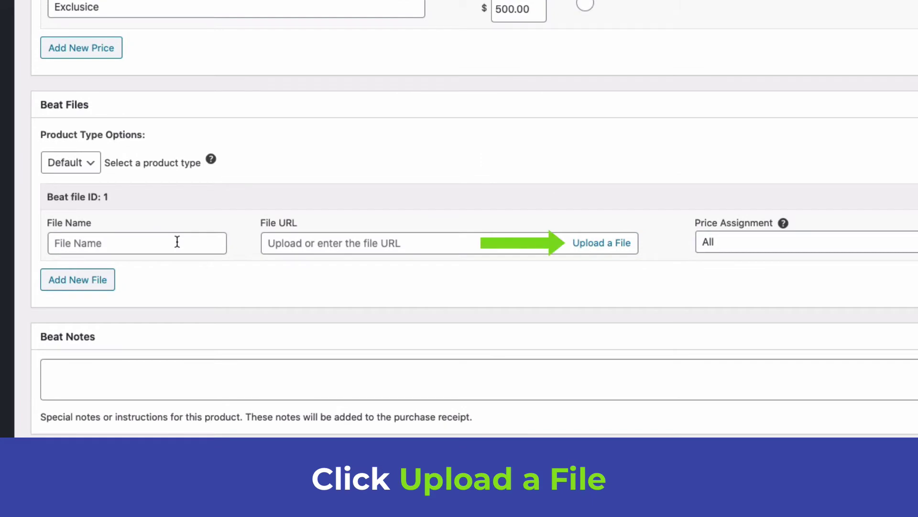
Upload the beat file as the first beat file and name it MP3
click(598, 244)
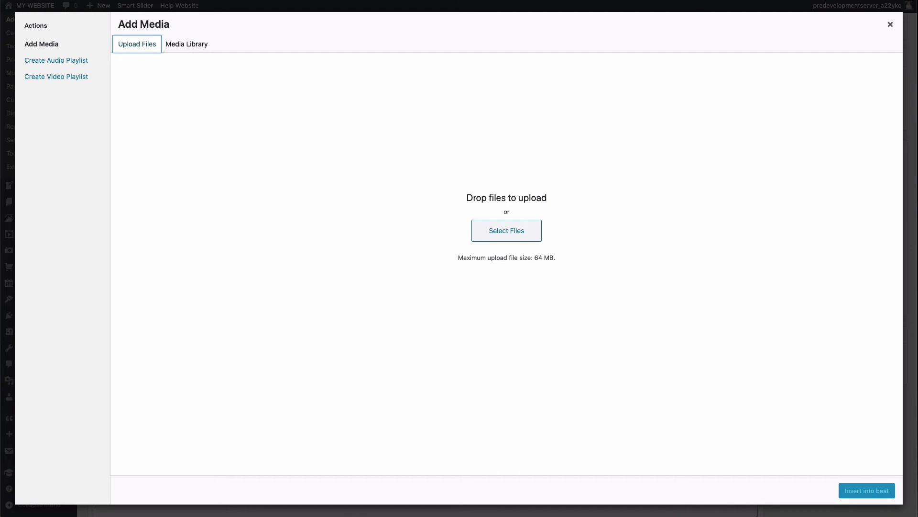
drag(916, 71, 428, 225)
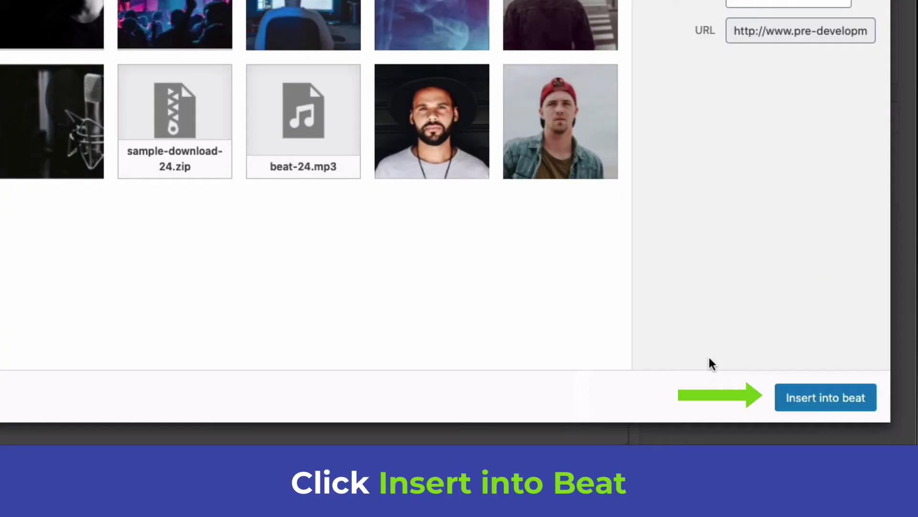
click(820, 401)
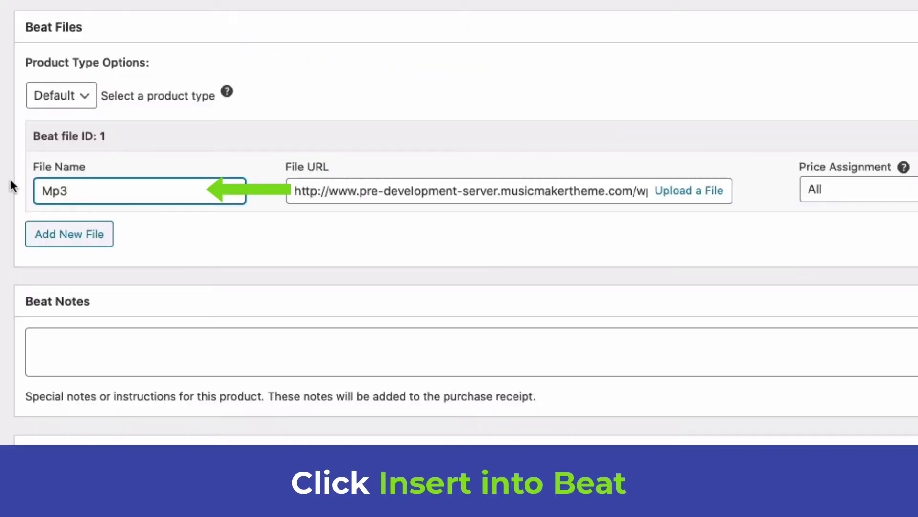
key(BackSpace)
key(BackSpace)
text(P3)
click(389, 248)
Add a second beat file row with the uploaded untagged WAV zip
click(92, 233)
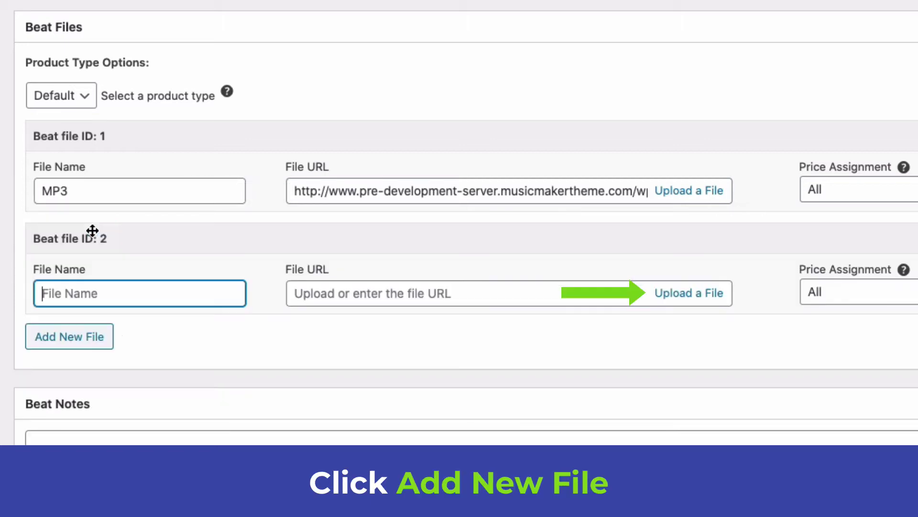
click(681, 293)
drag(453, 393, 342, 191)
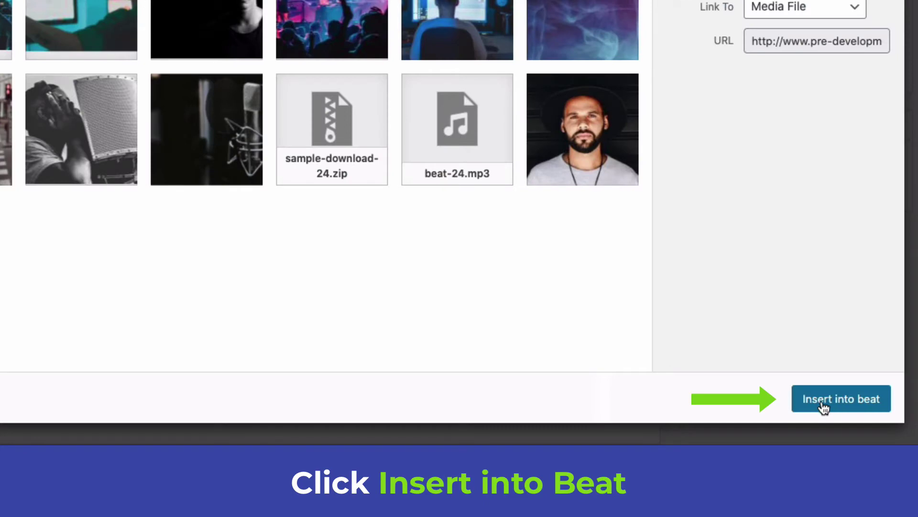
click(876, 495)
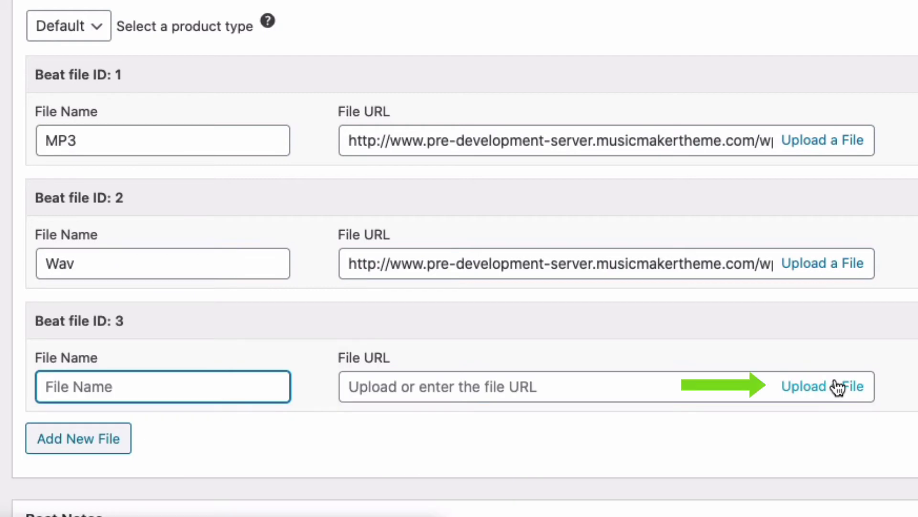
Attach the uploaded Contract PDF as the third file and add an empty fourth entry
click(831, 387)
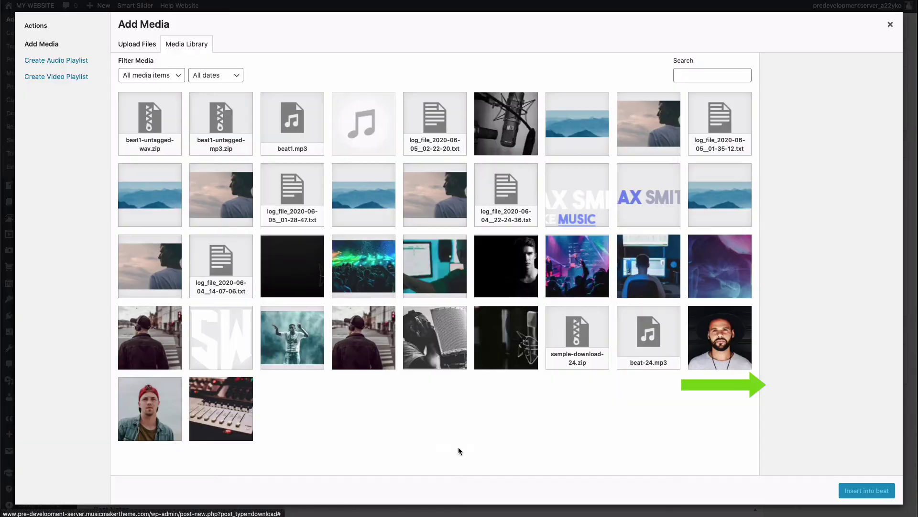
drag(656, 91, 431, 203)
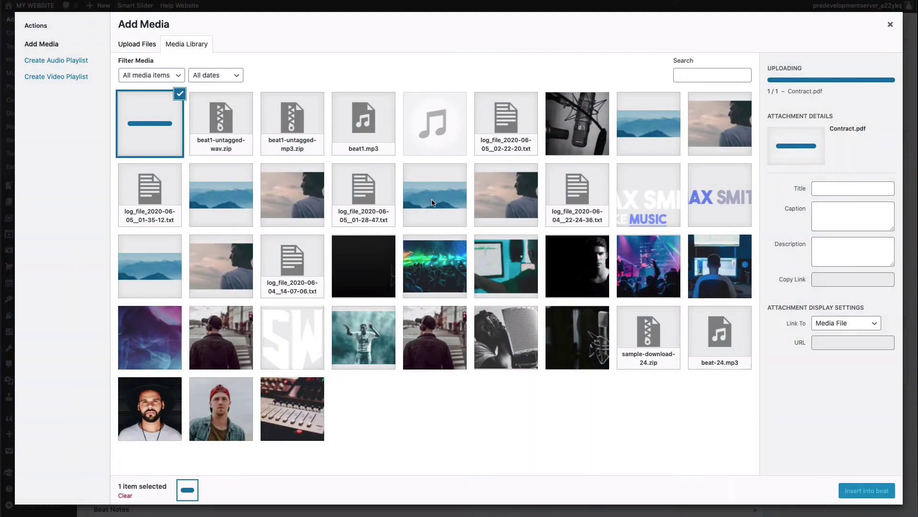
click(866, 484)
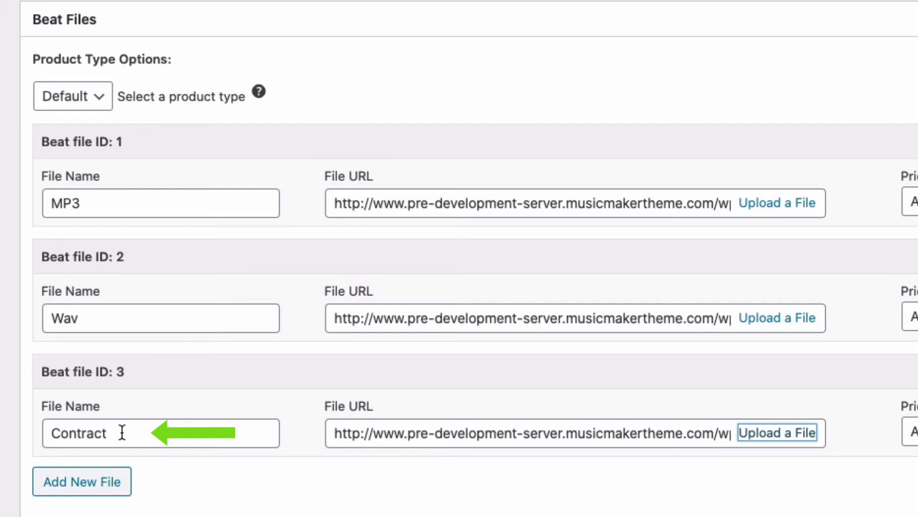
click(99, 486)
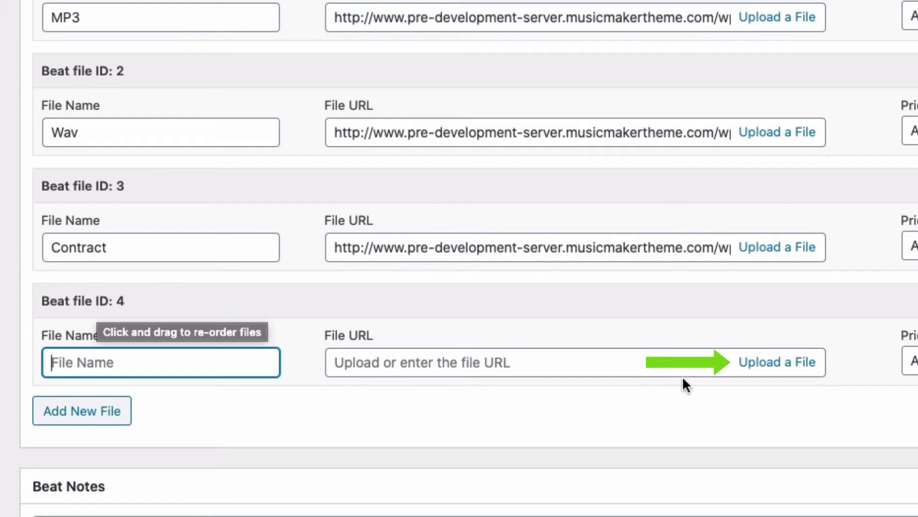
Upload the trackedout zip into the new file rows and rename the fifth file Trackedout
click(790, 368)
drag(461, 416, 443, 138)
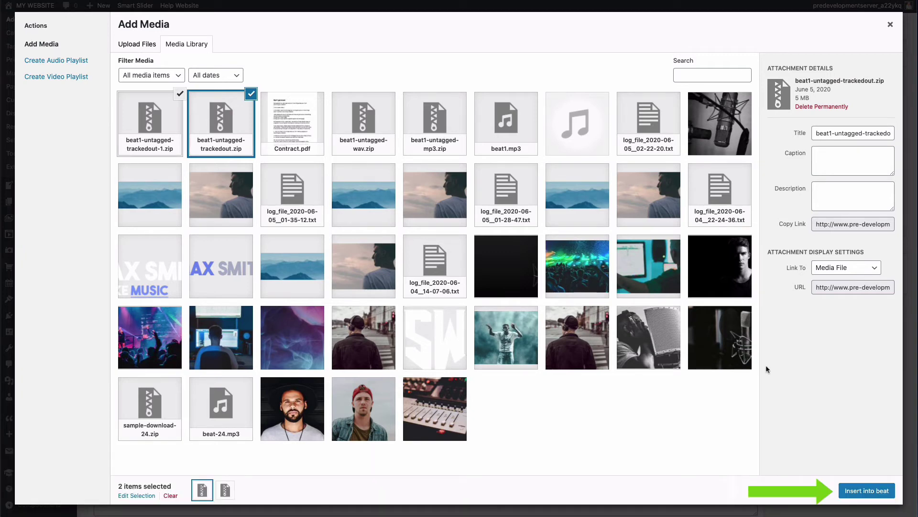
click(874, 492)
click(147, 469)
key(super+a)
text(Tr)
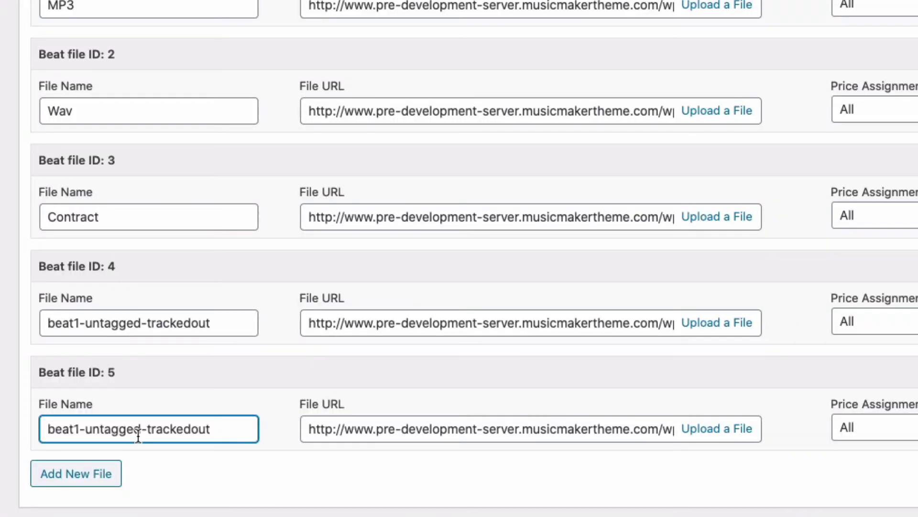
text(ackedout)
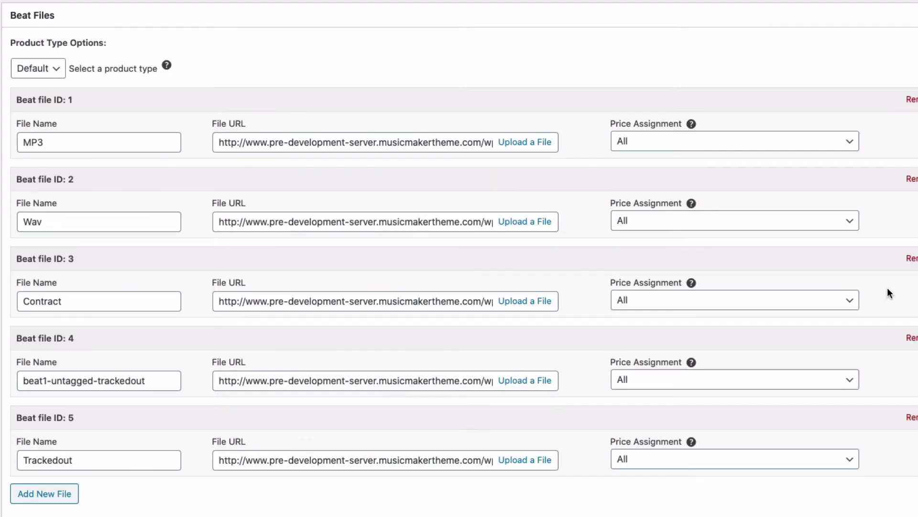
scroll(888, 289, up, 5)
scroll(601, 344, down, 1)
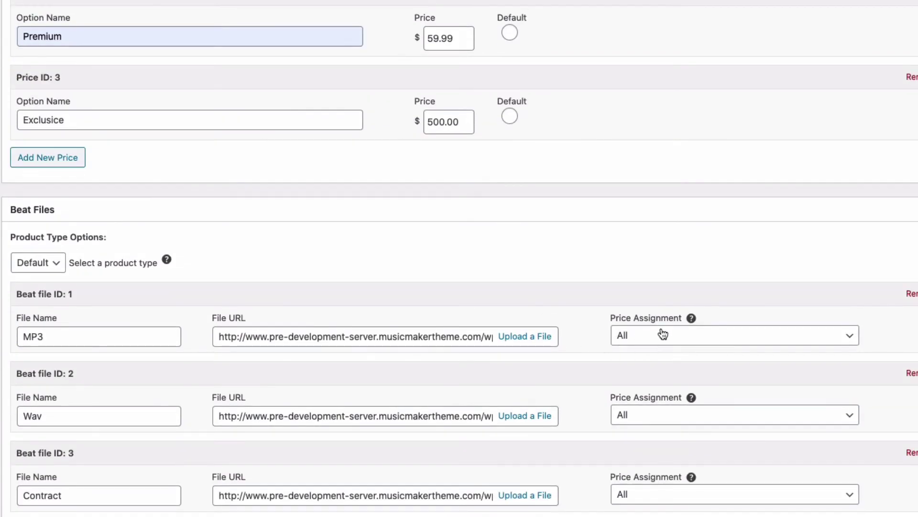
Assign the MP3 file to Lease and the Wav file to Premium
click(712, 336)
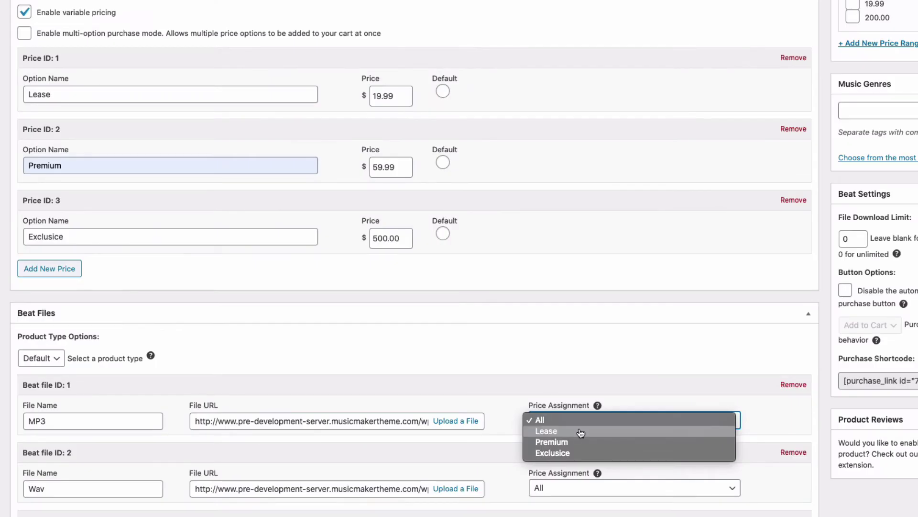
click(580, 431)
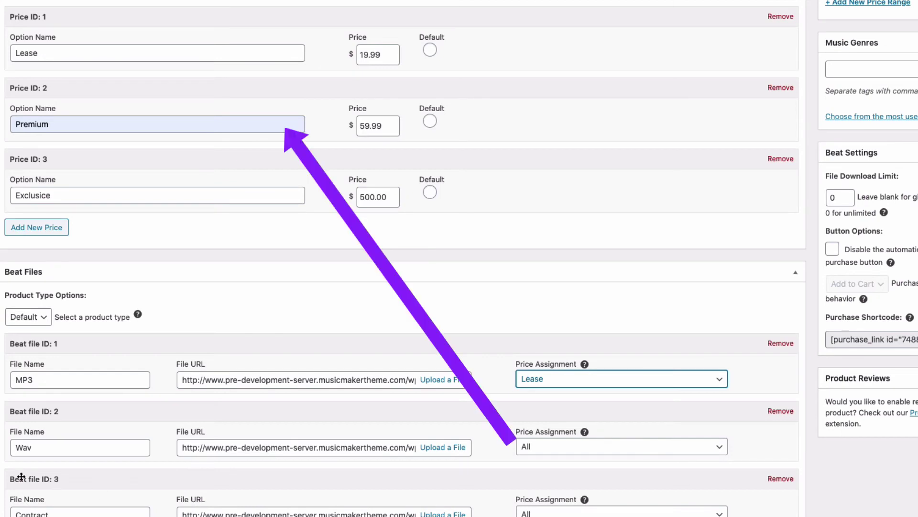
click(574, 449)
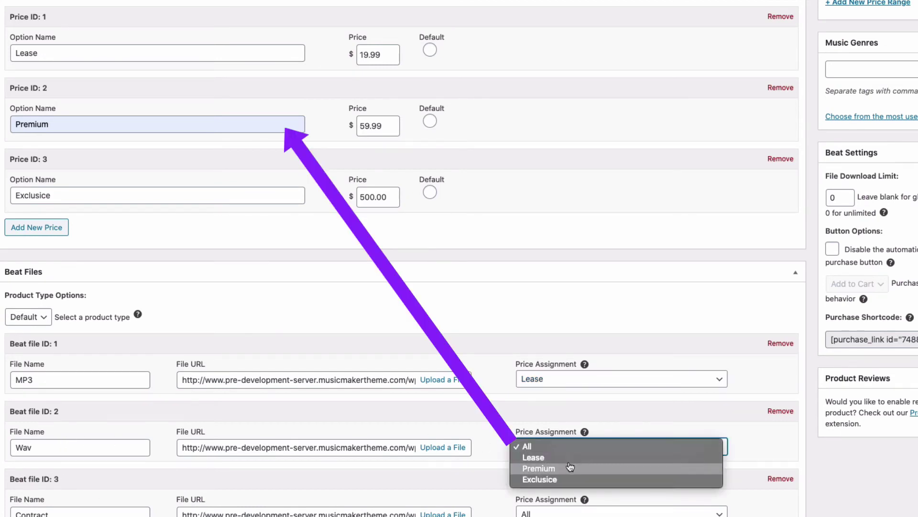
click(570, 467)
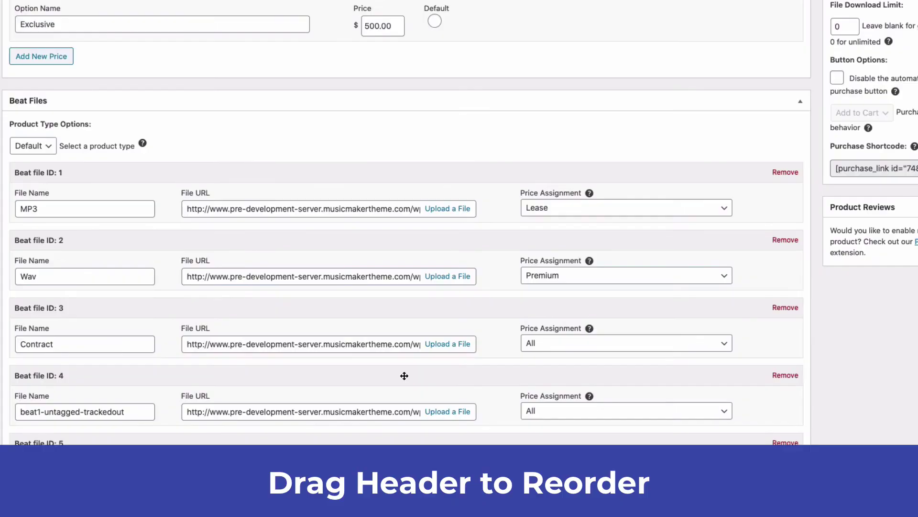
Move Trackedout above Contract and assign it to the Exclusive license
drag(403, 375, 379, 303)
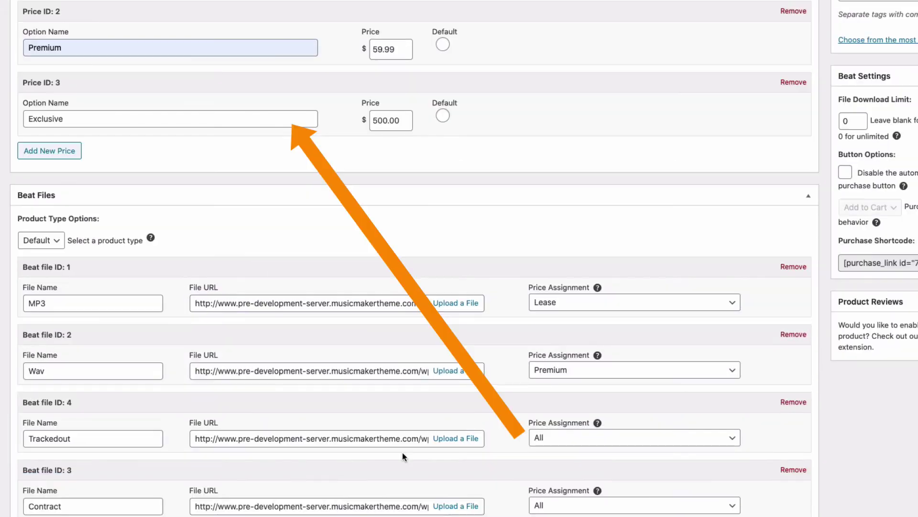
click(563, 441)
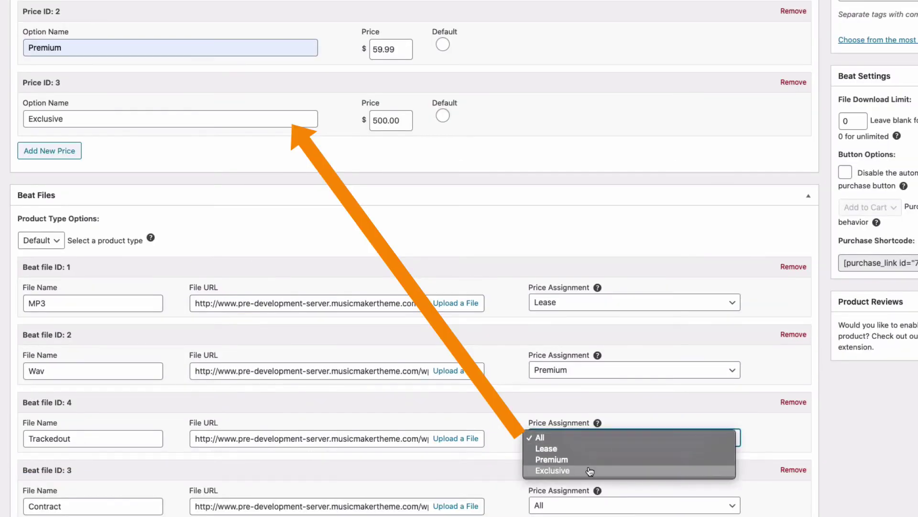
click(589, 468)
click(129, 463)
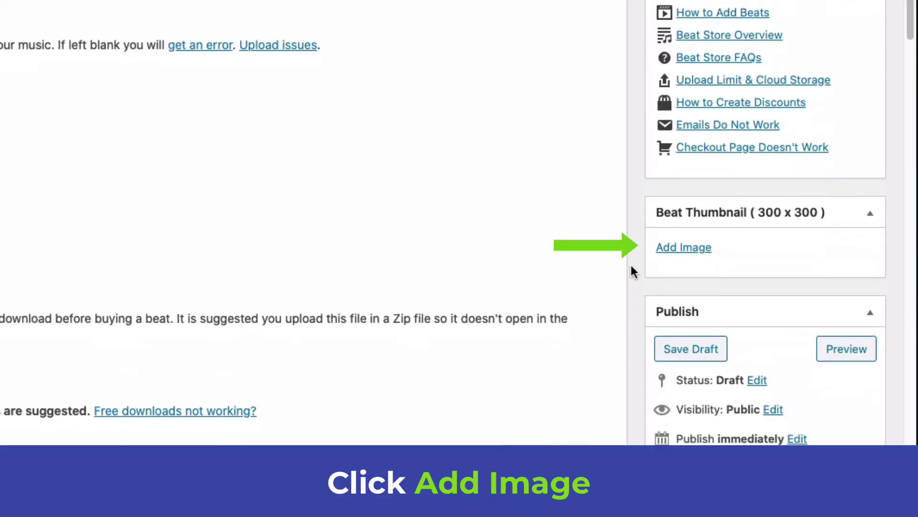
Set the headphones-on-a-street photo from the media library as Beat 1's featured thumbnail
click(689, 249)
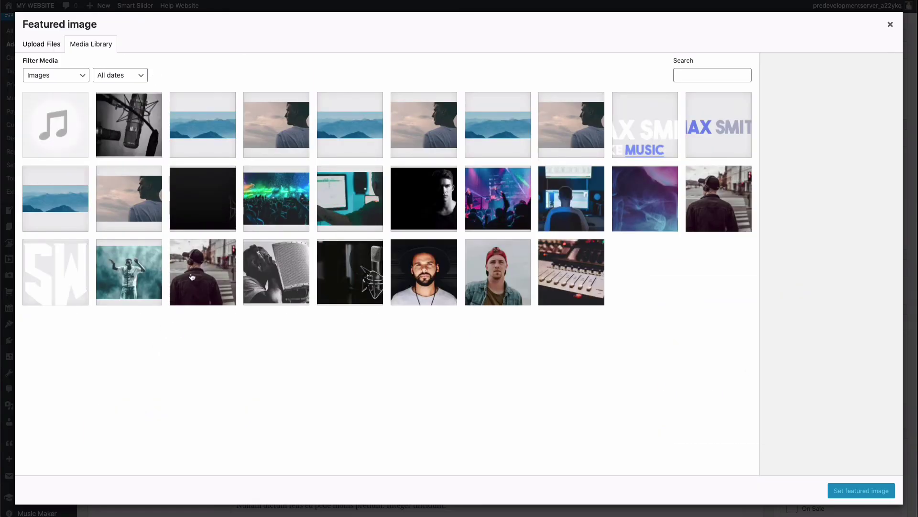
click(194, 277)
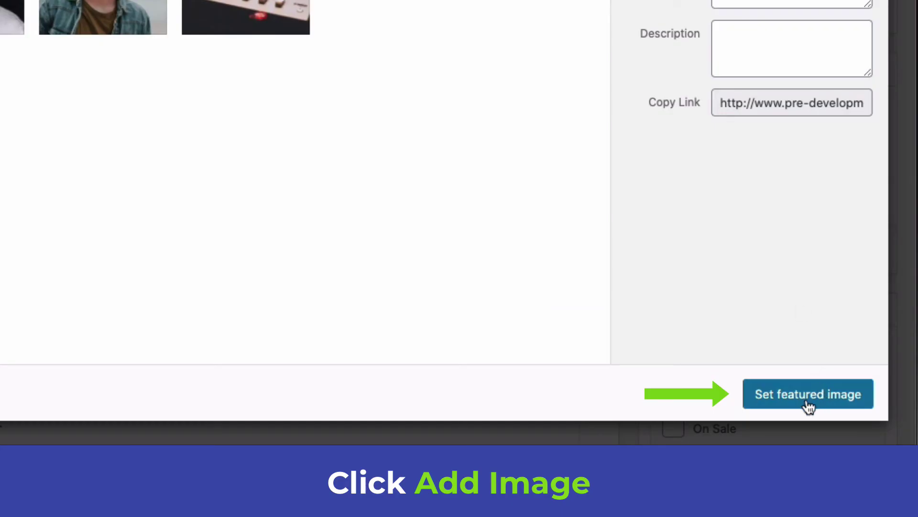
click(807, 405)
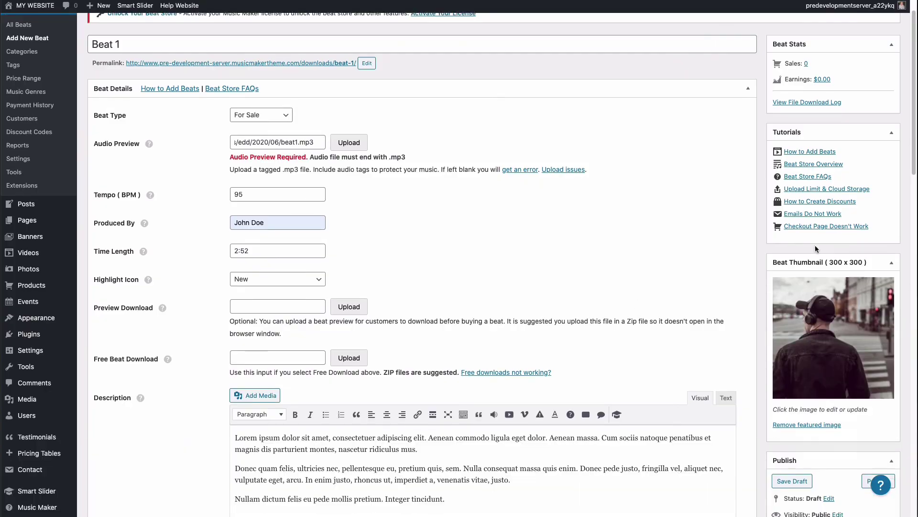
scroll(759, 228, down, 10)
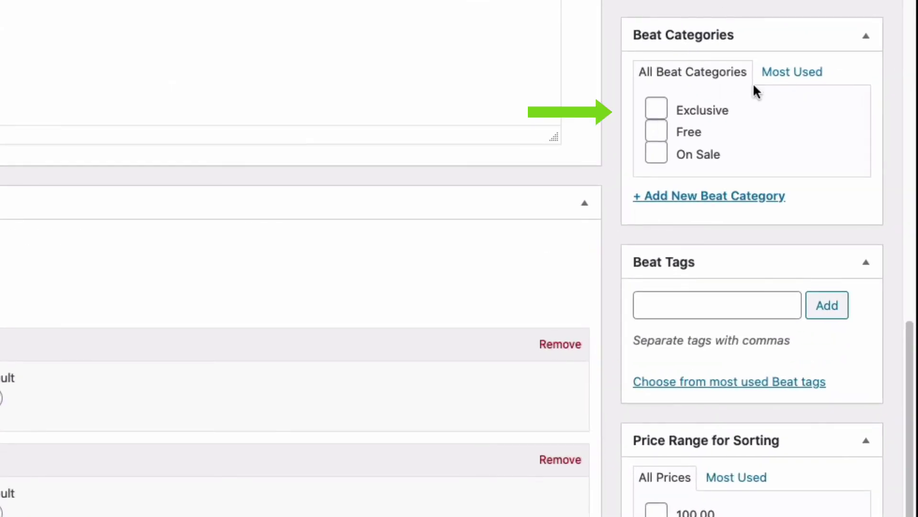
Tag Beat 1 with the Hip Hop music genre and publish it
scroll(710, 290, down, 5)
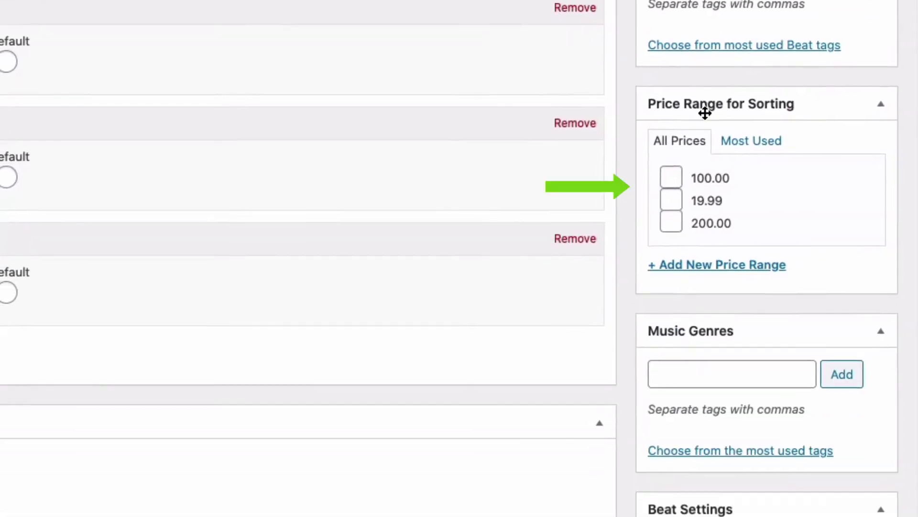
click(673, 379)
text(Hip Hop)
key(Return)
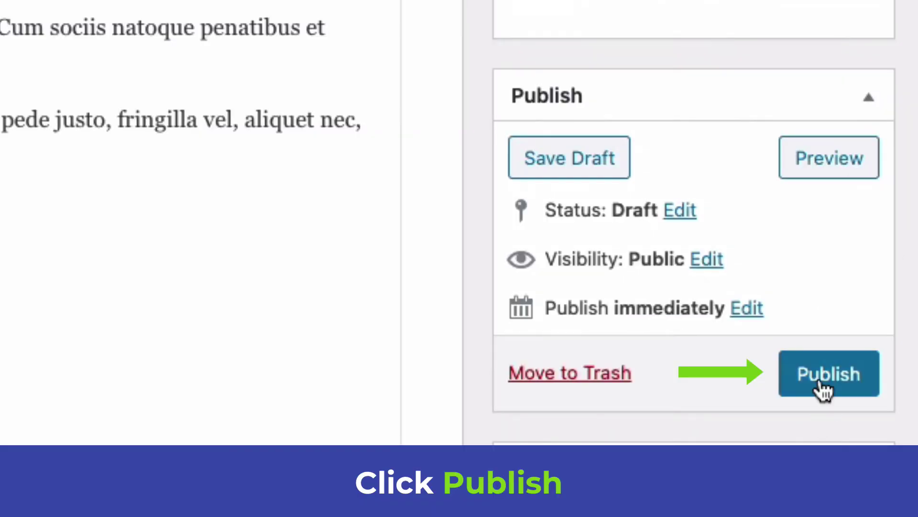
click(822, 382)
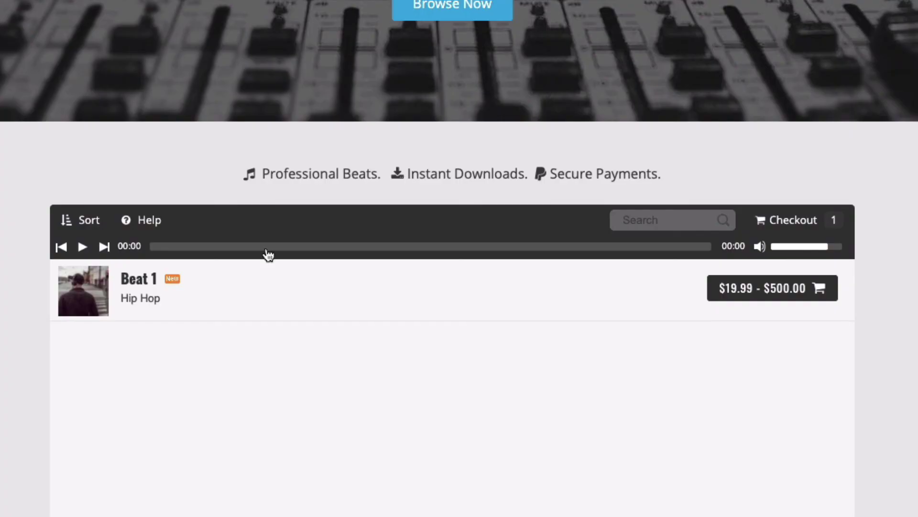
Select the Premium license on Beat 1's store listing and purchase it
click(779, 287)
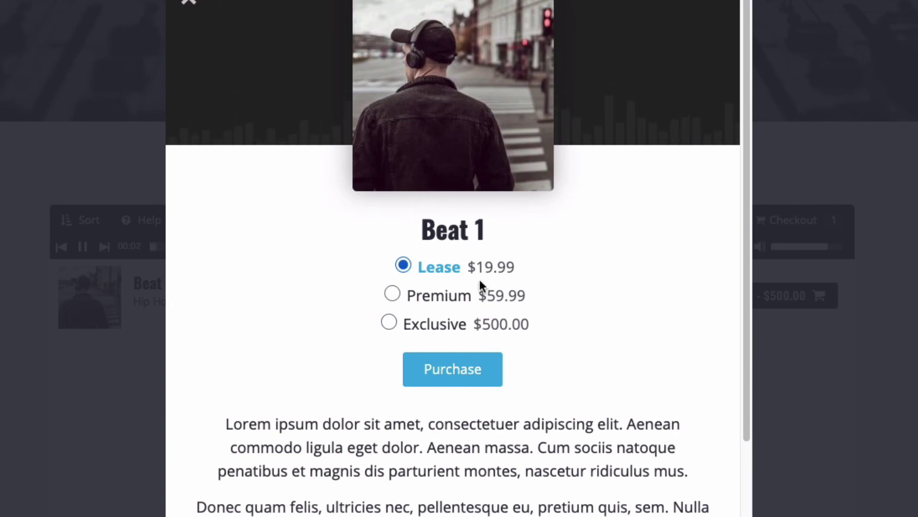
click(392, 293)
click(452, 369)
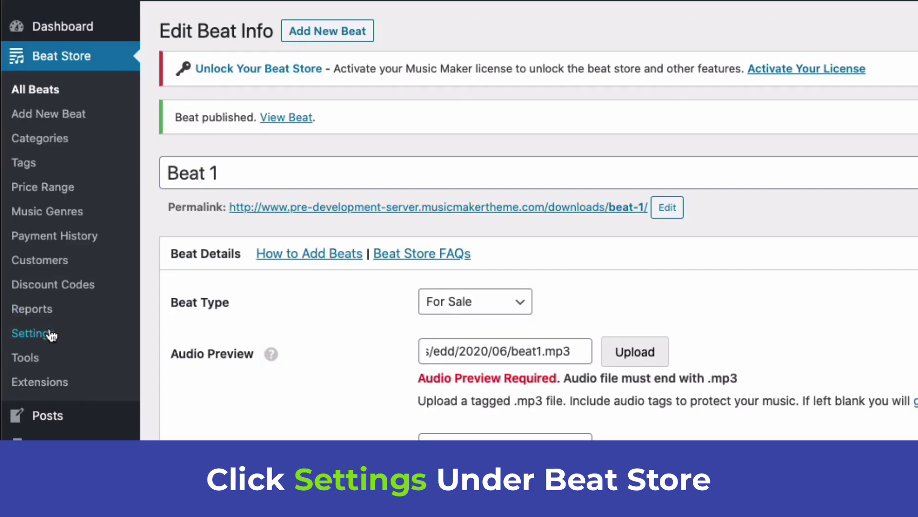
Enable the Test Payment gateway under Beat Store Settings > Payment Gateways and save
right_click(27, 193)
click(78, 340)
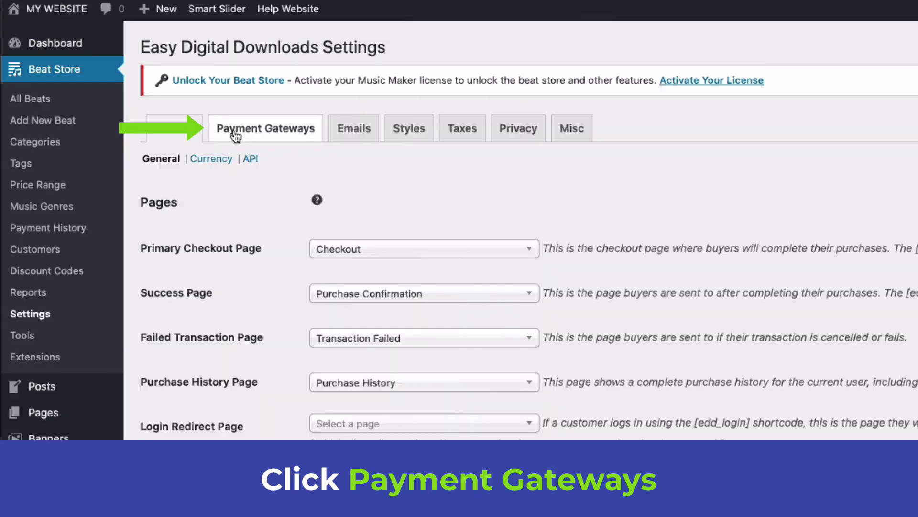
click(237, 133)
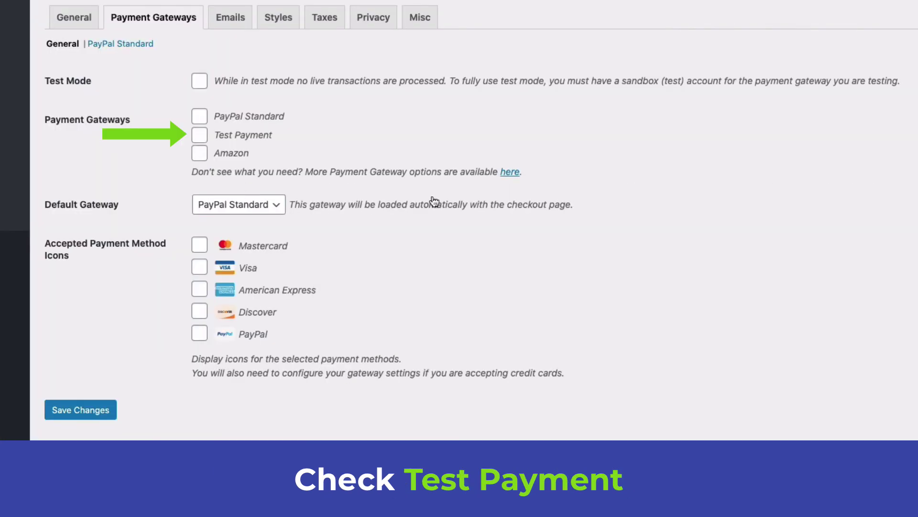
click(198, 135)
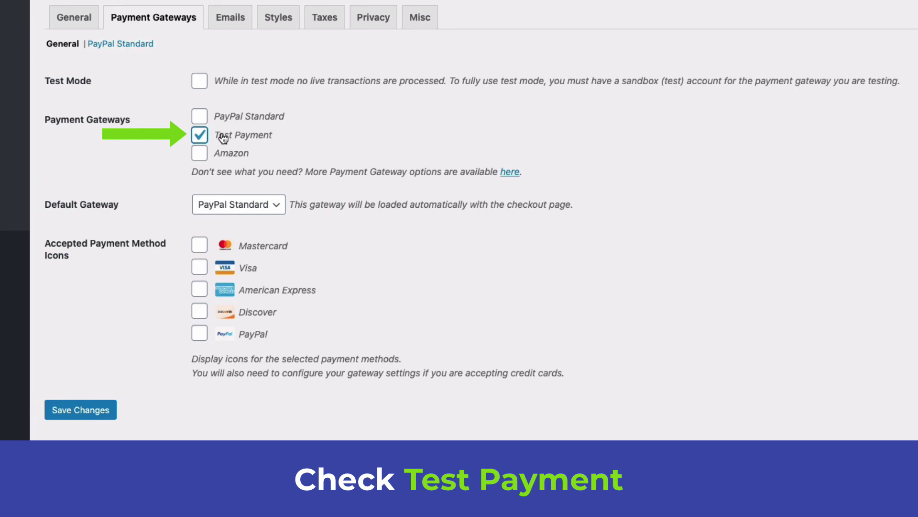
click(69, 414)
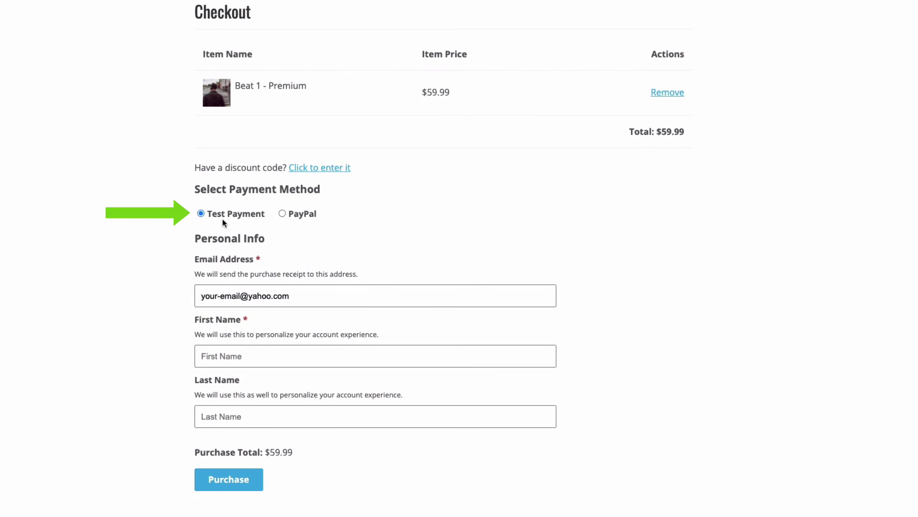
Fill in the buyer's first and last name at checkout and submit the Test Payment purchase
click(230, 356)
text(Mark)
click(229, 411)
text(V)
click(219, 481)
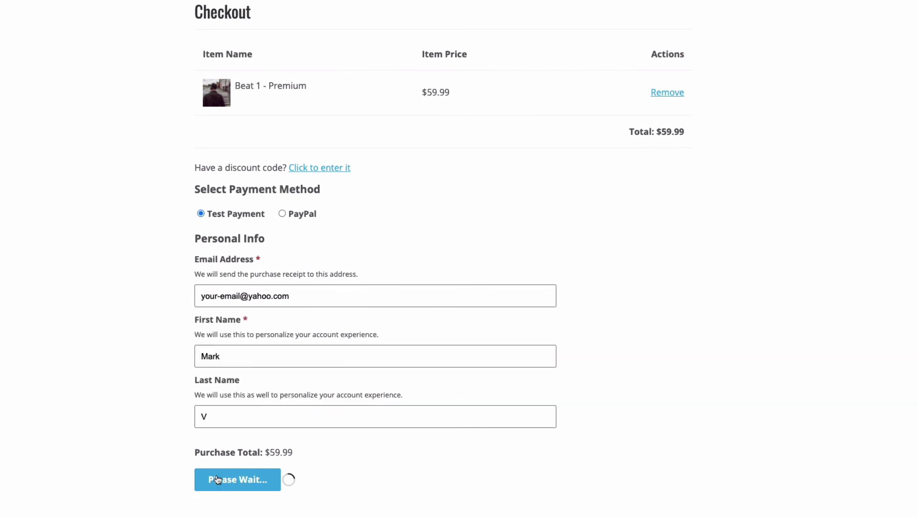